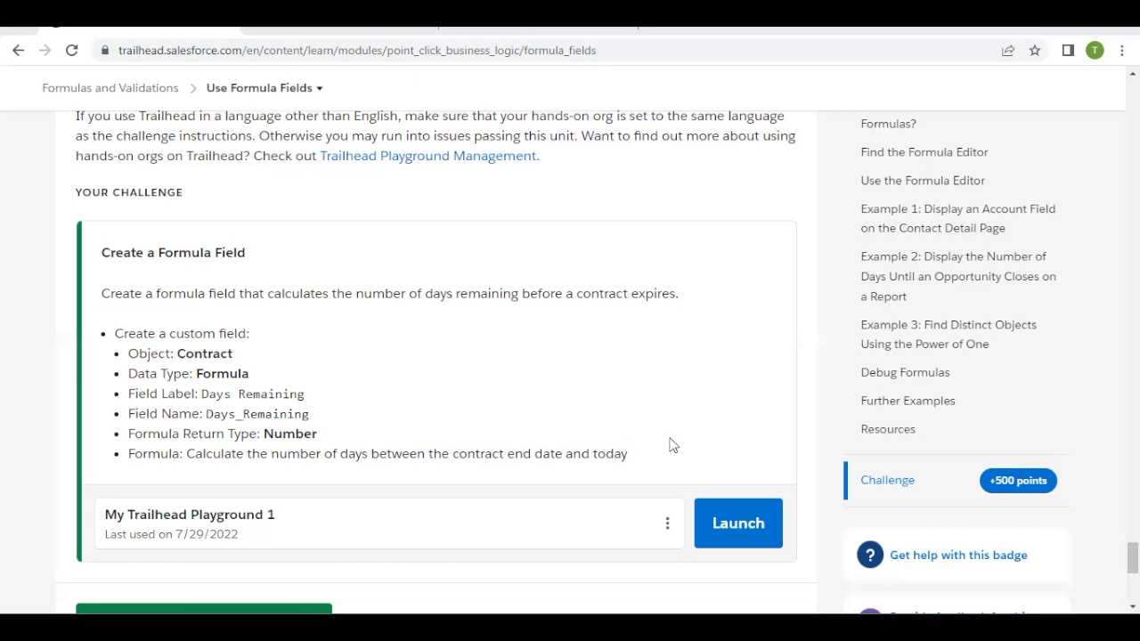
Launch the Trailhead playground org and go to its Setup home page.
left_click(729, 531)
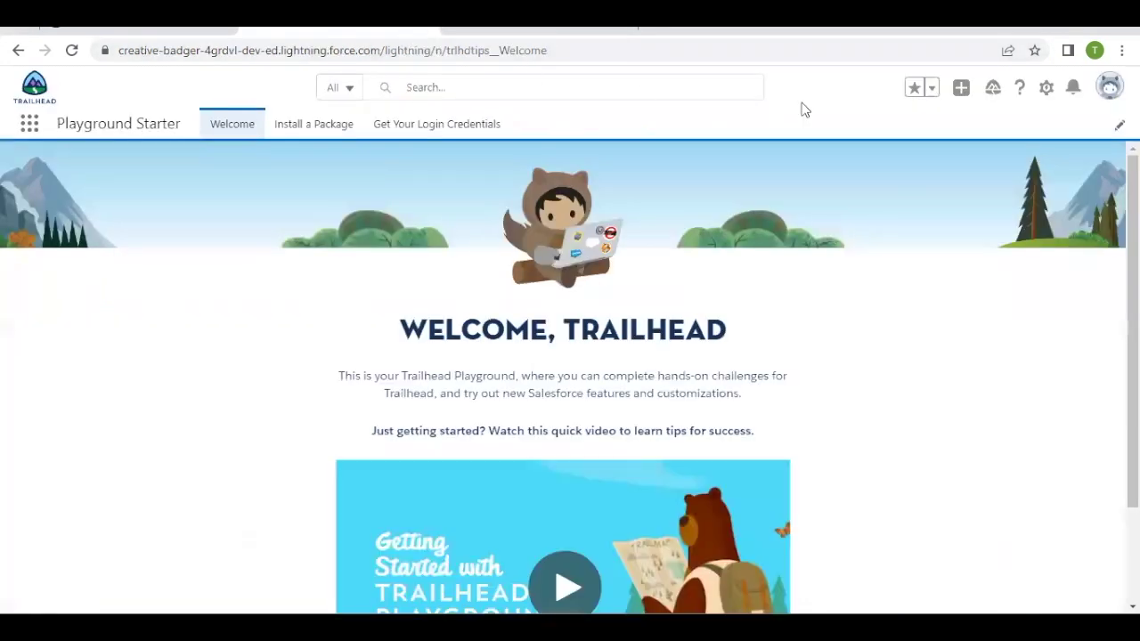
left_click(1047, 86)
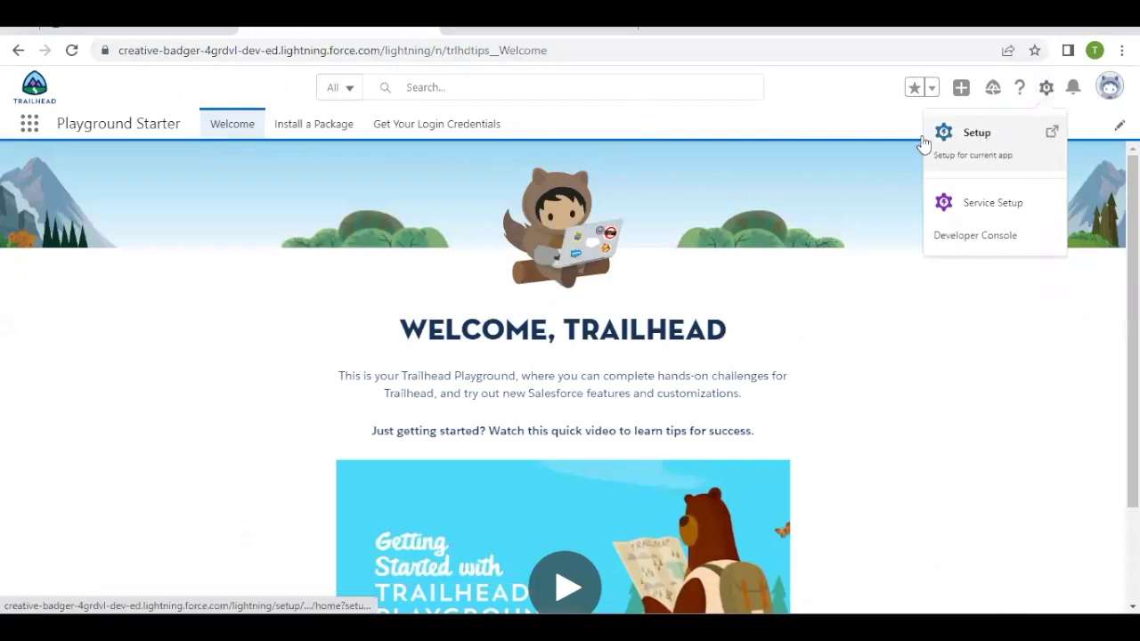
left_click(989, 134)
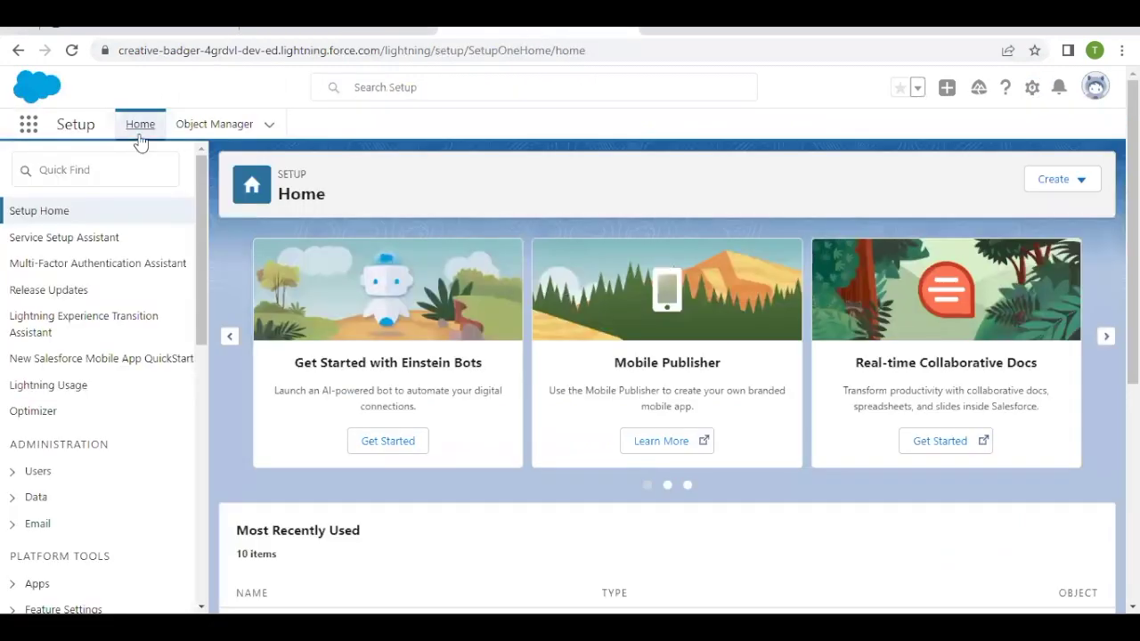
Find the Contract object in Object Manager and start a new custom field on it.
left_click(213, 125)
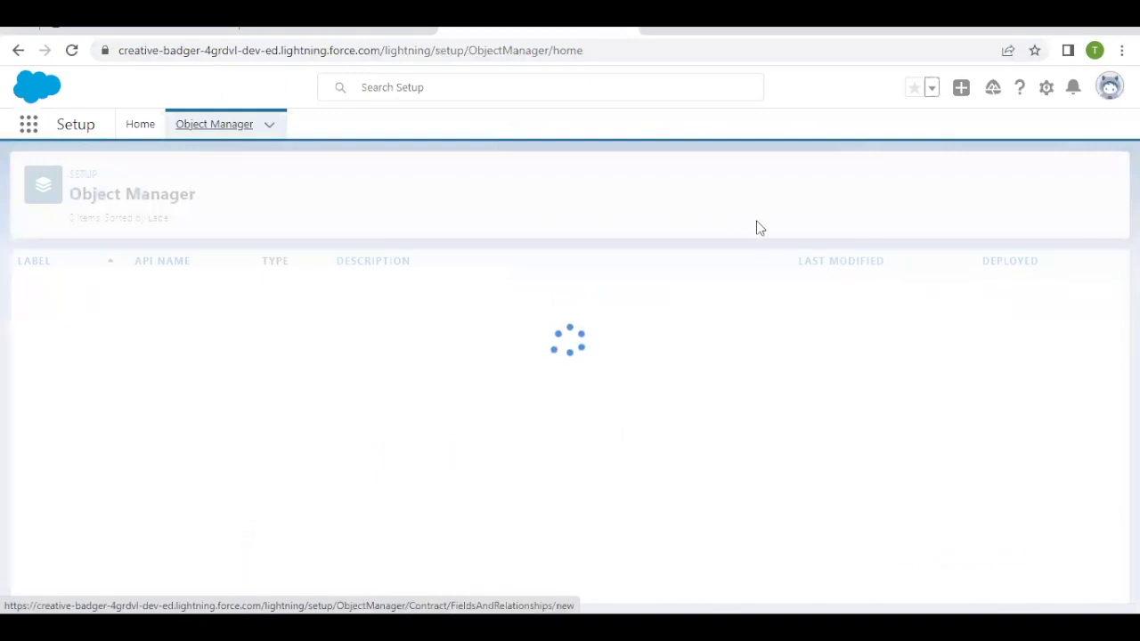
left_click(817, 177)
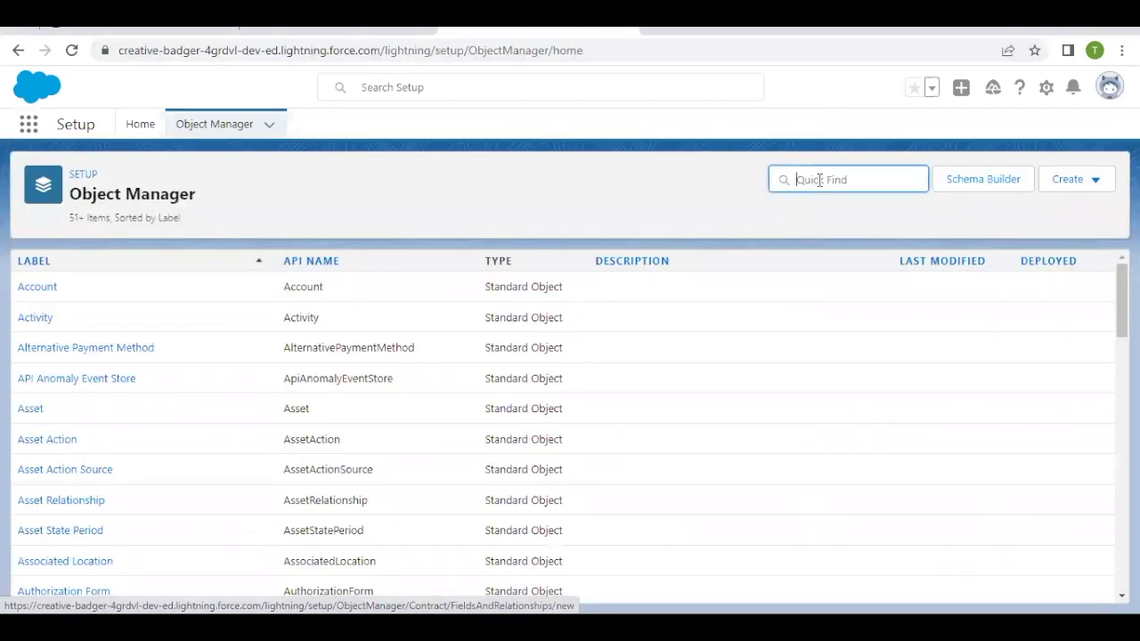
type("Contra")
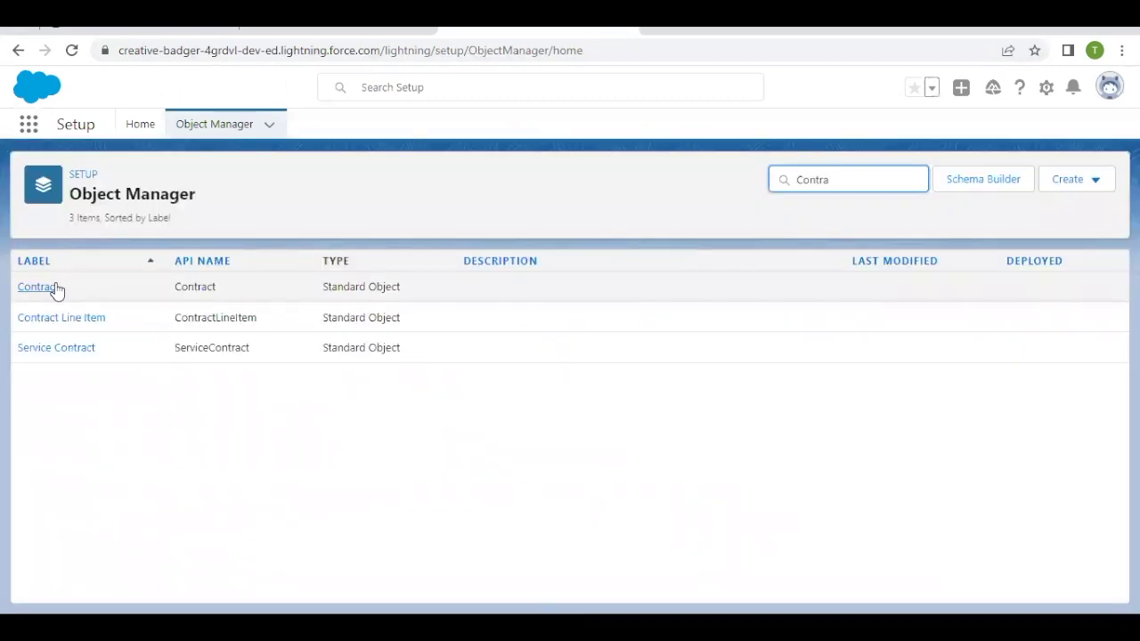
left_click(56, 287)
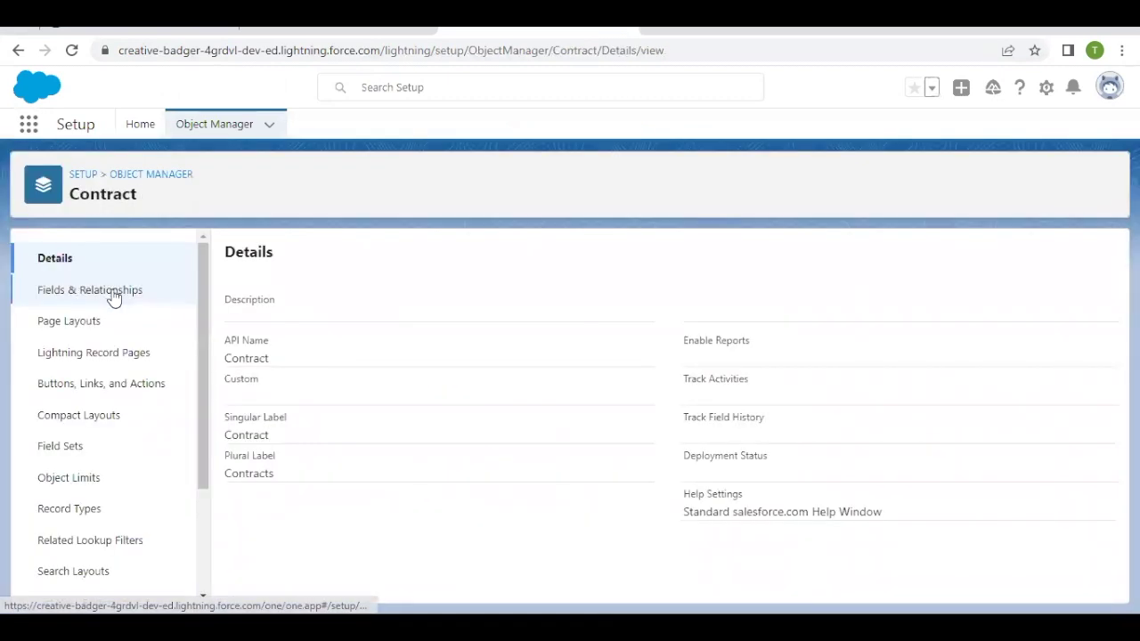
left_click(113, 297)
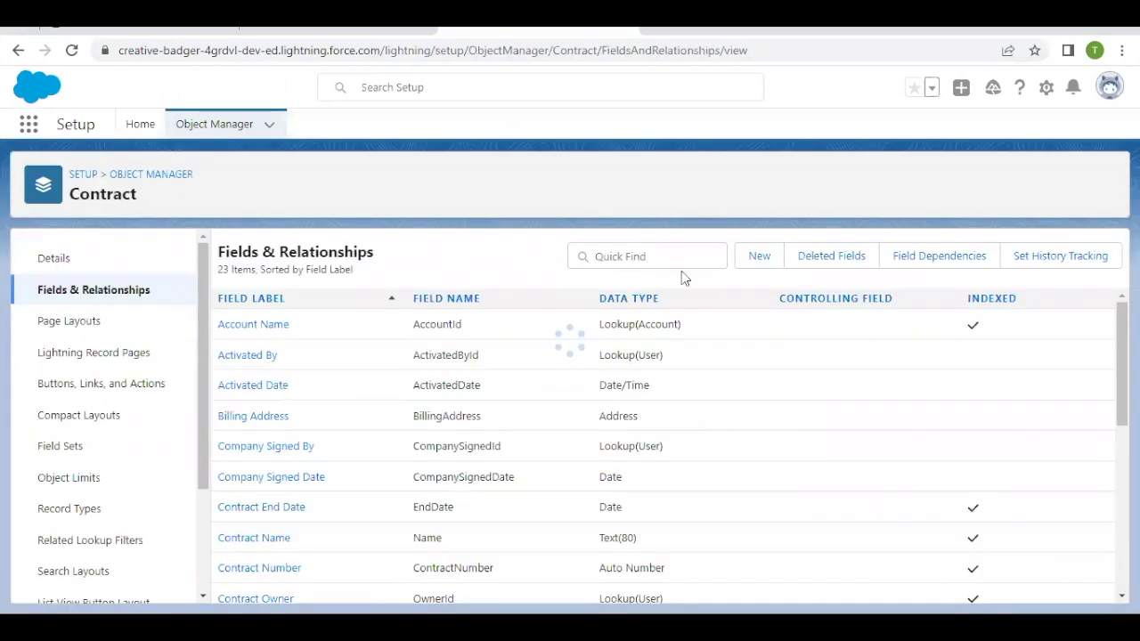
left_click(761, 265)
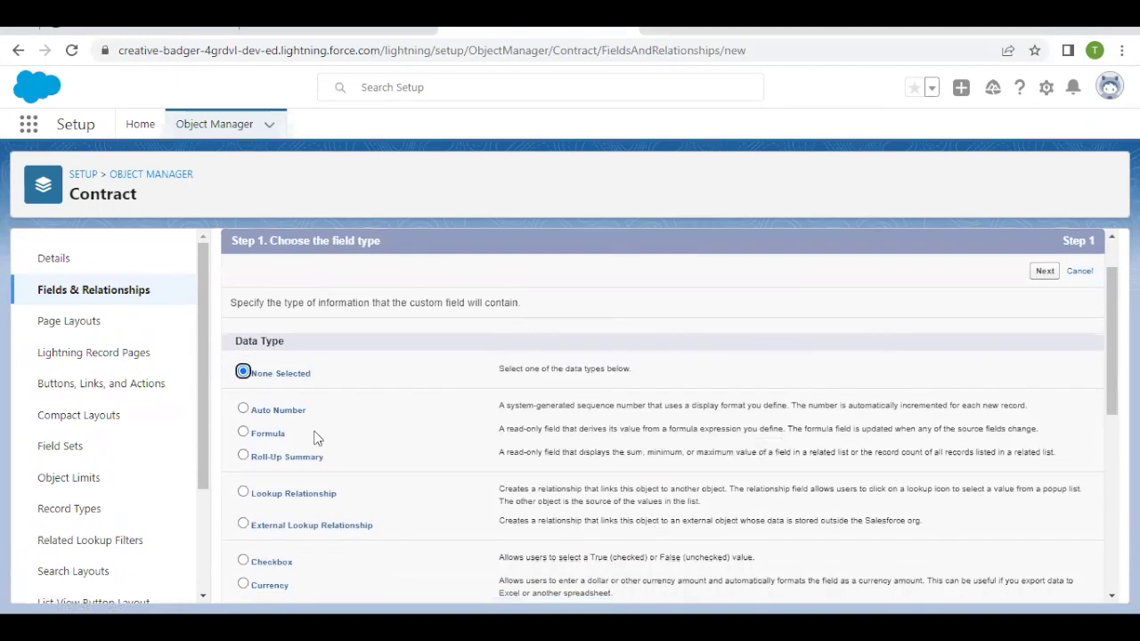
Choose the Formula field type and label it Days Remaining (name Days_Remaining).
left_click(266, 435)
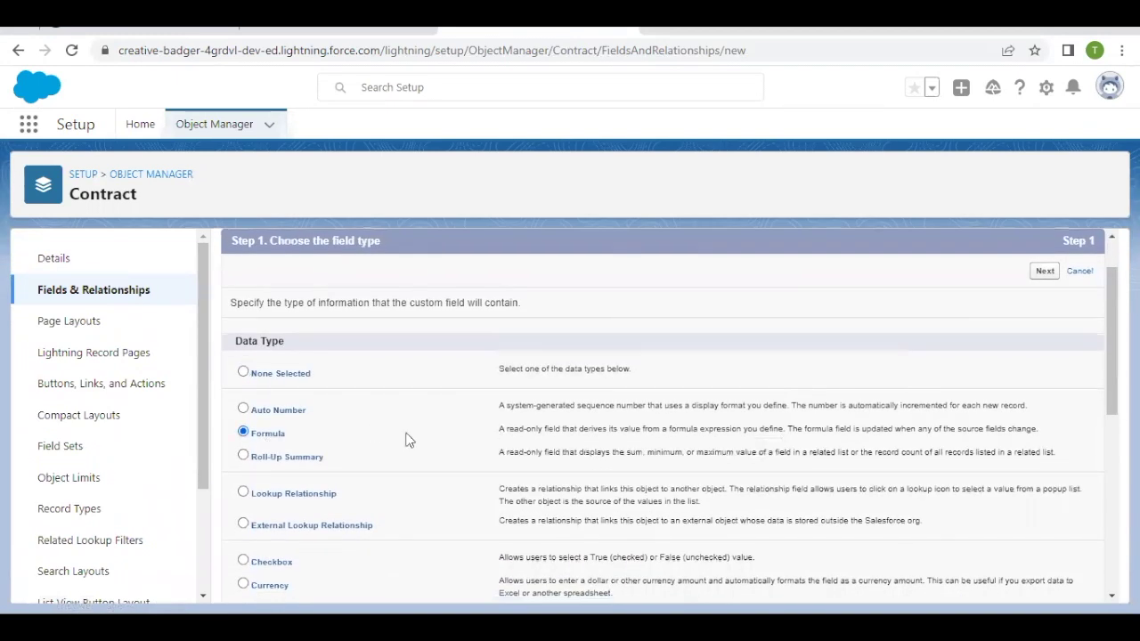
left_click(1044, 271)
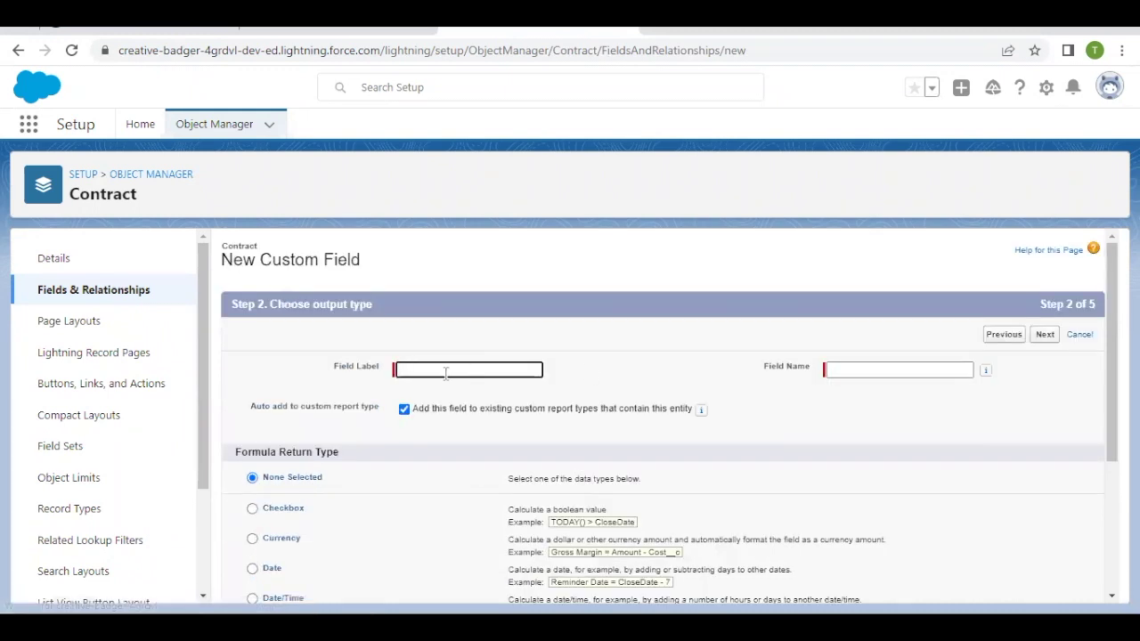
left_click(179, 34)
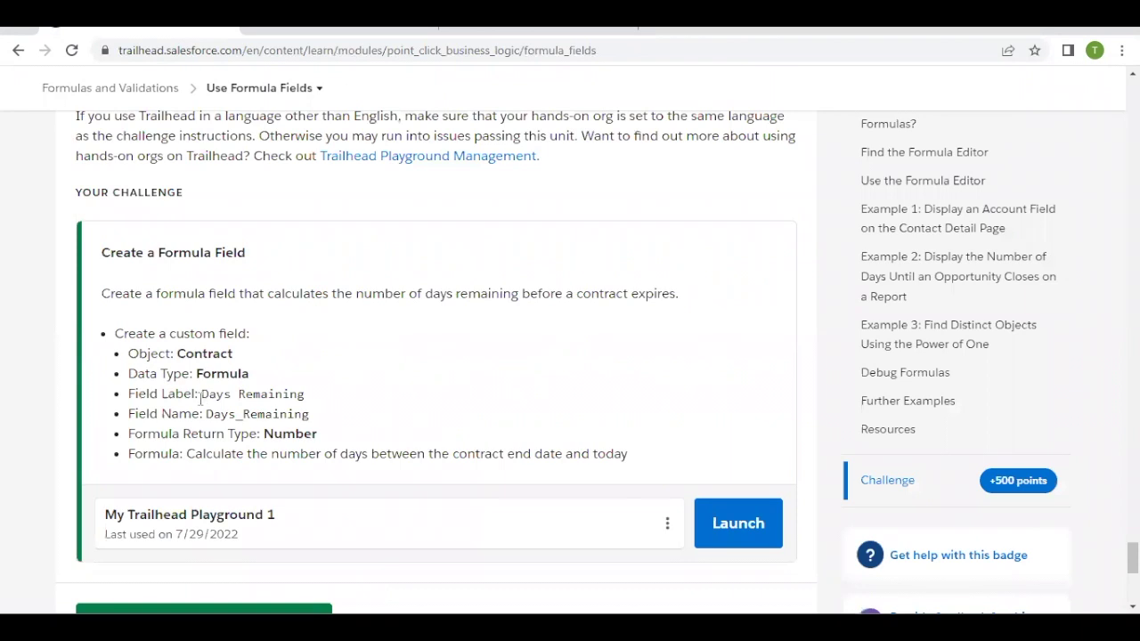
left_click_drag(203, 395, 317, 395)
key("ctrl+c")
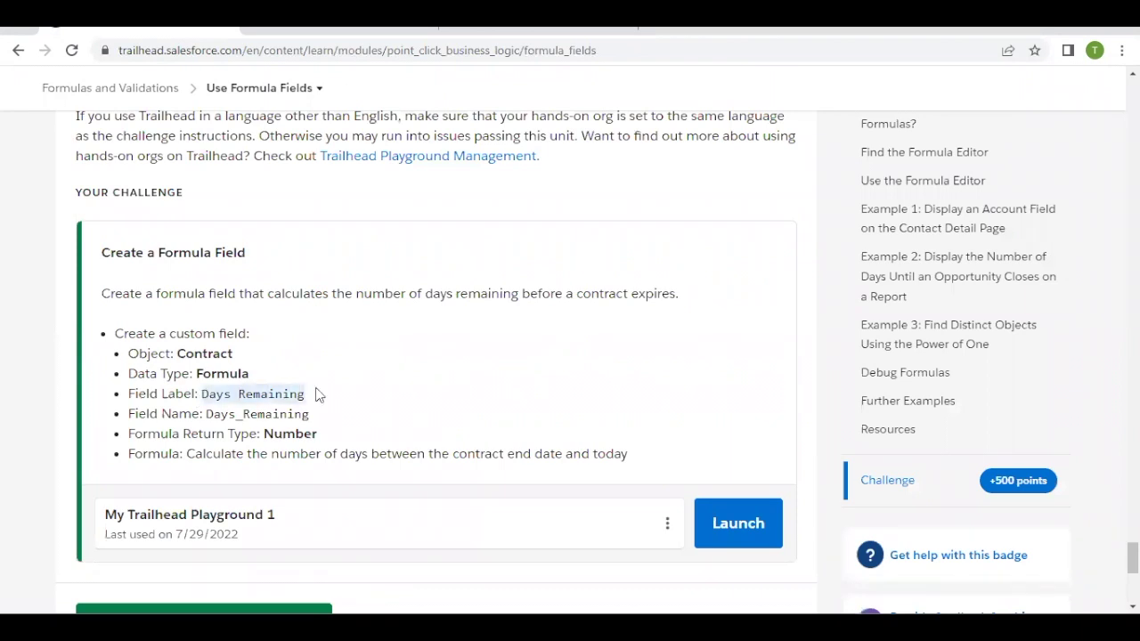
left_click(472, 34)
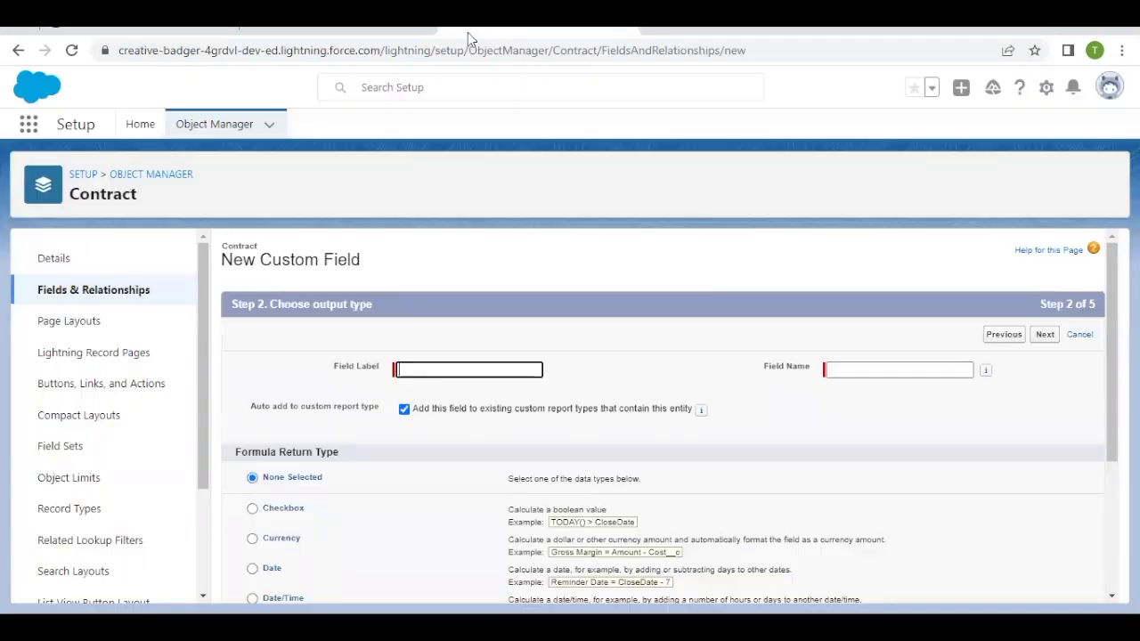
key("ctrl+v")
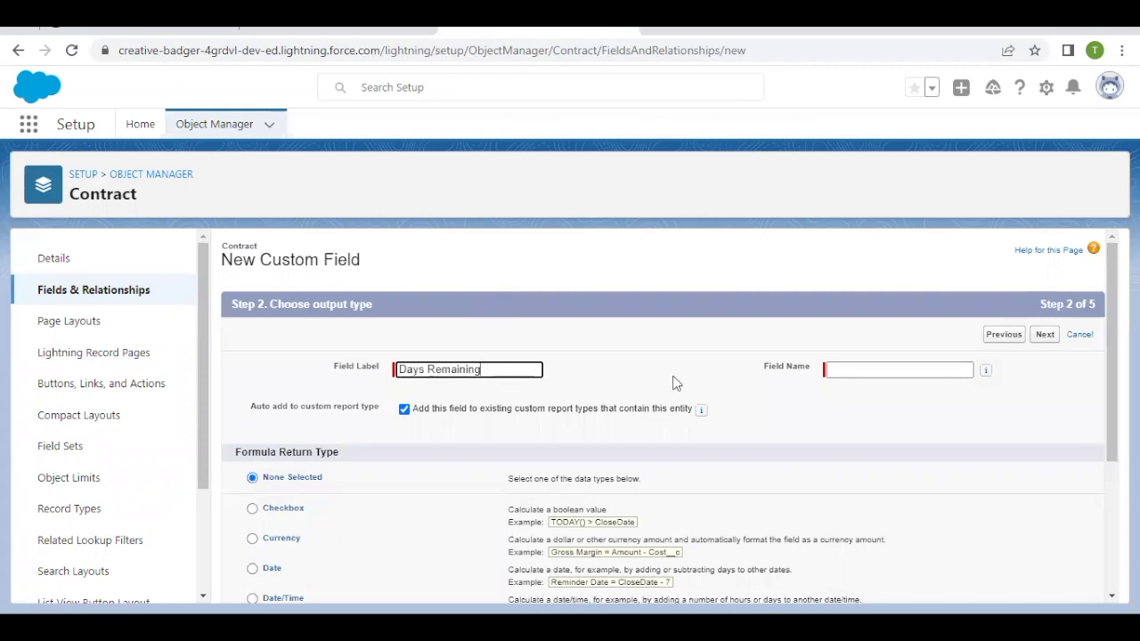
left_click(674, 383)
Set the formula return type to Number with 0 decimal places.
scroll(677, 383, "down", 1)
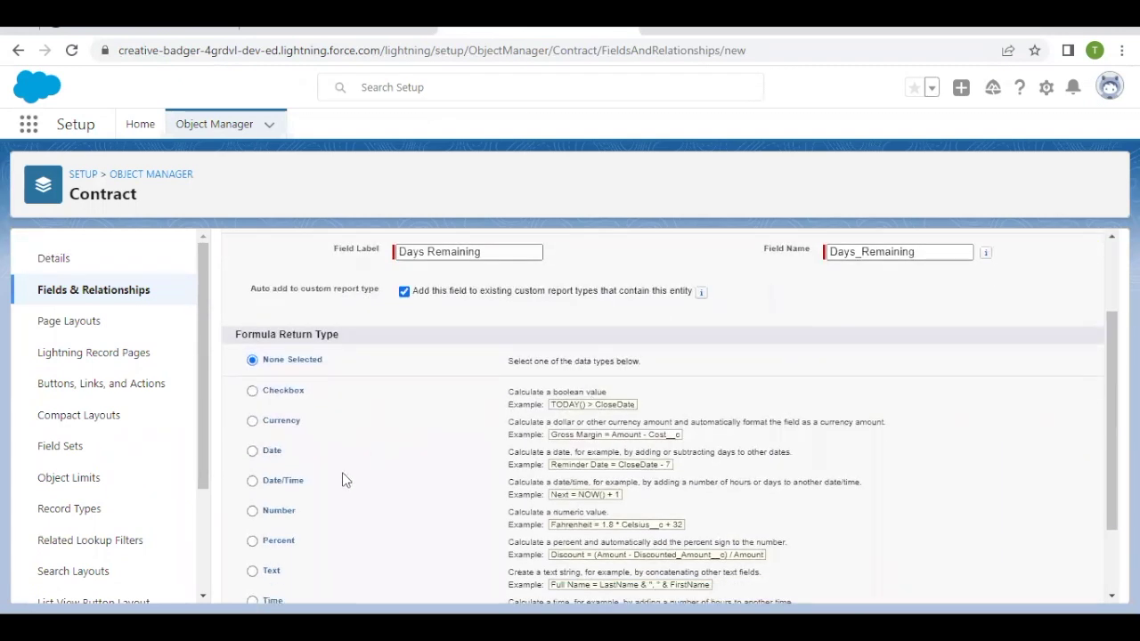
scroll(346, 480, "down", 1)
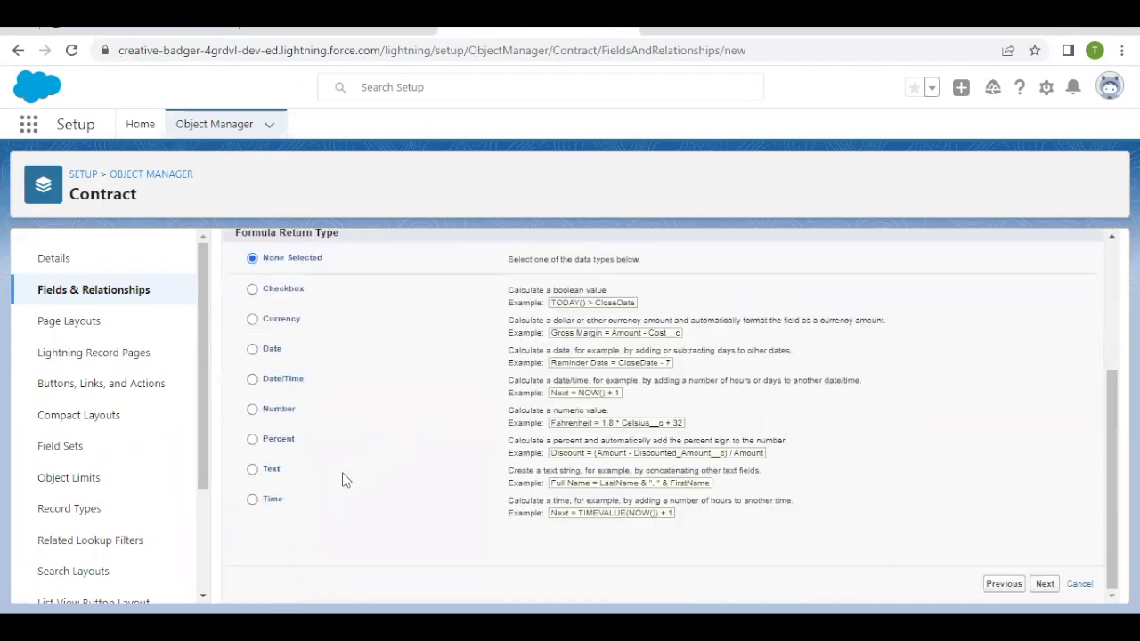
left_click(281, 412)
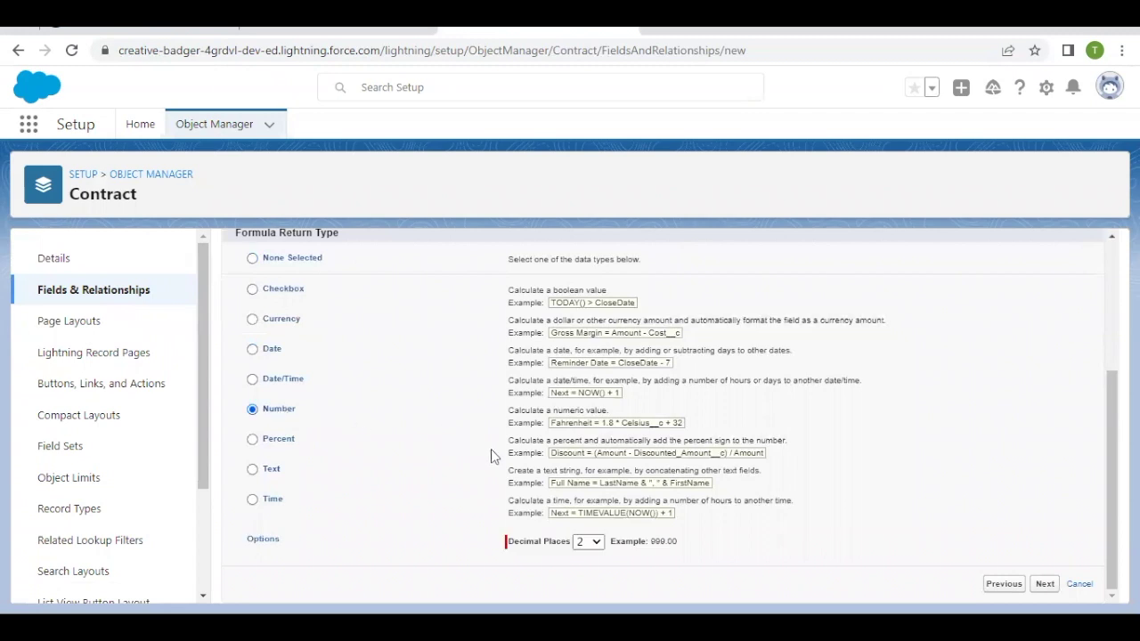
left_click(596, 543)
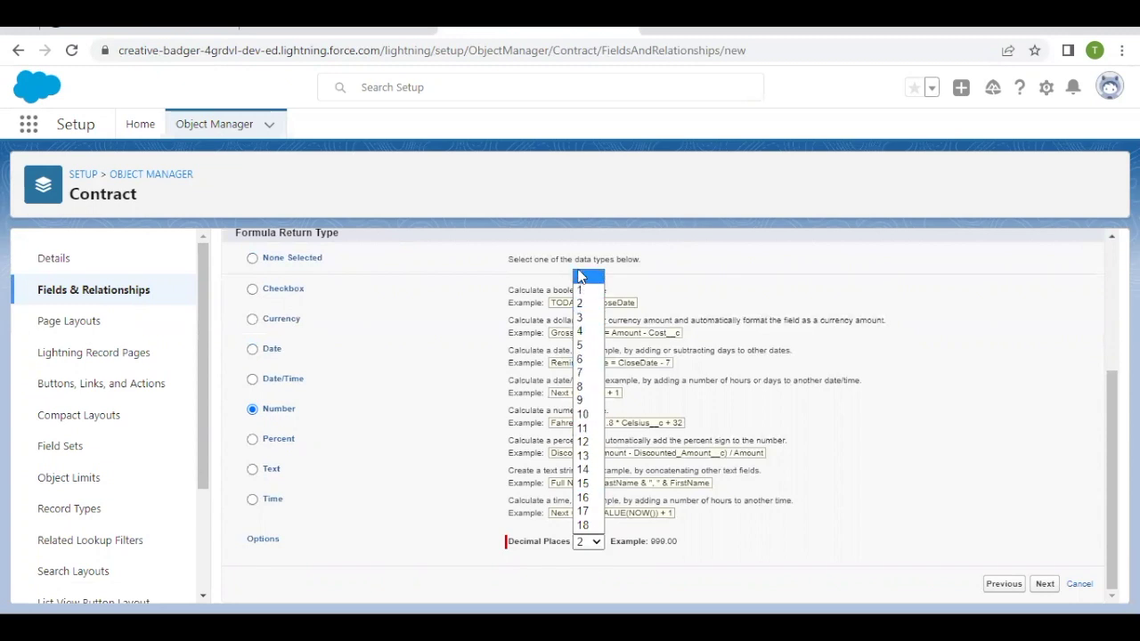
left_click(580, 276)
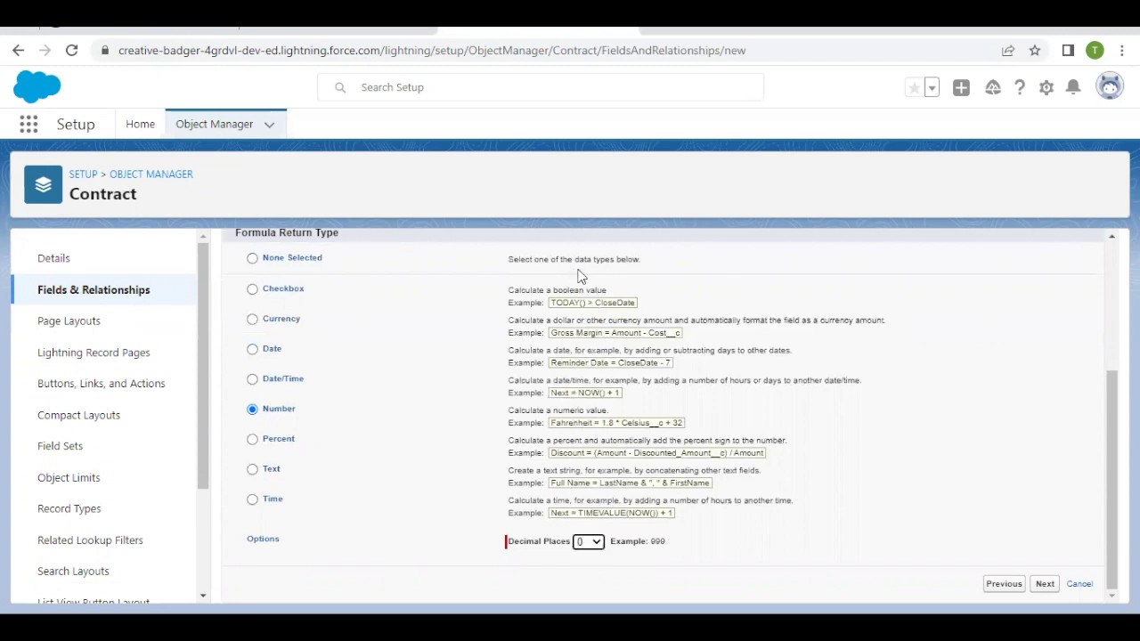
Move on to the formula step and switch to the Advanced Formula editor.
left_click(1044, 584)
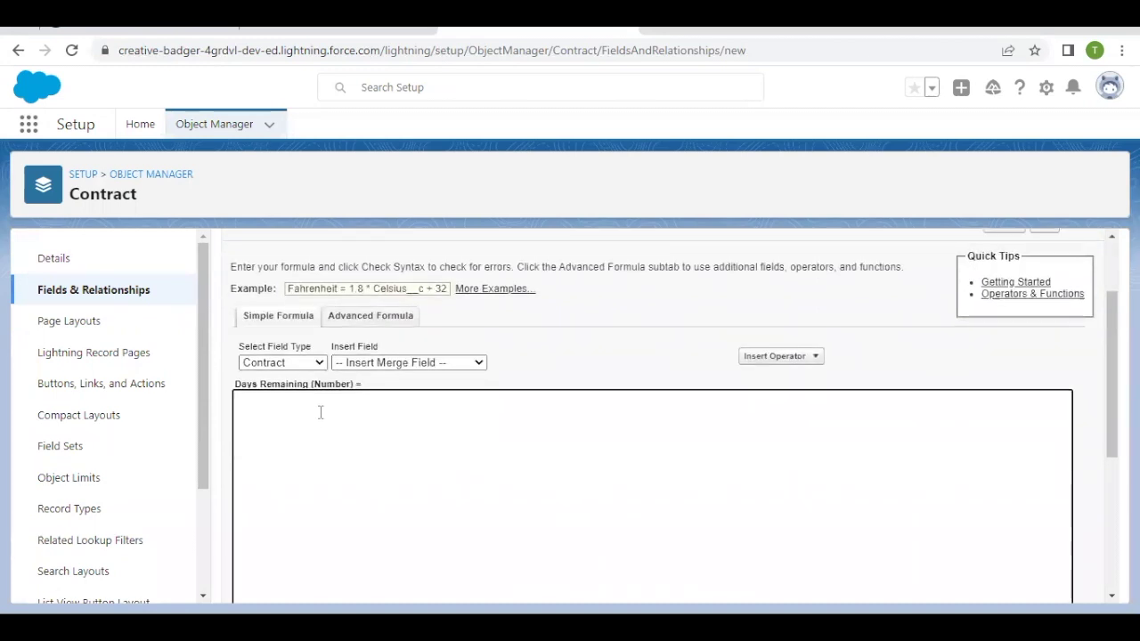
left_click(361, 326)
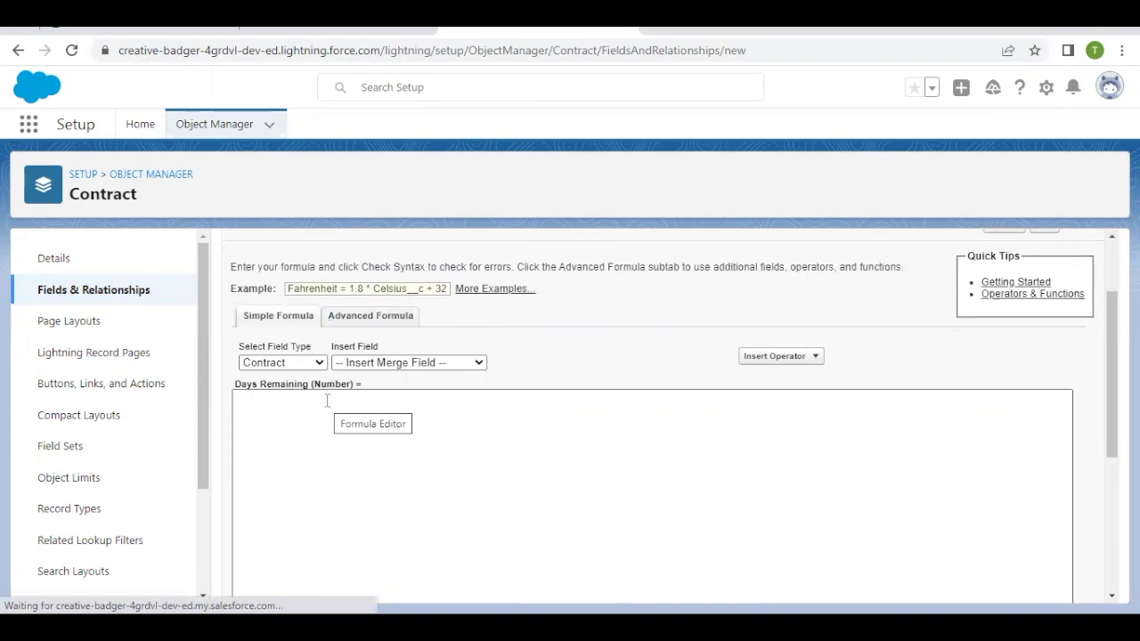
scroll(318, 450, "down", 2)
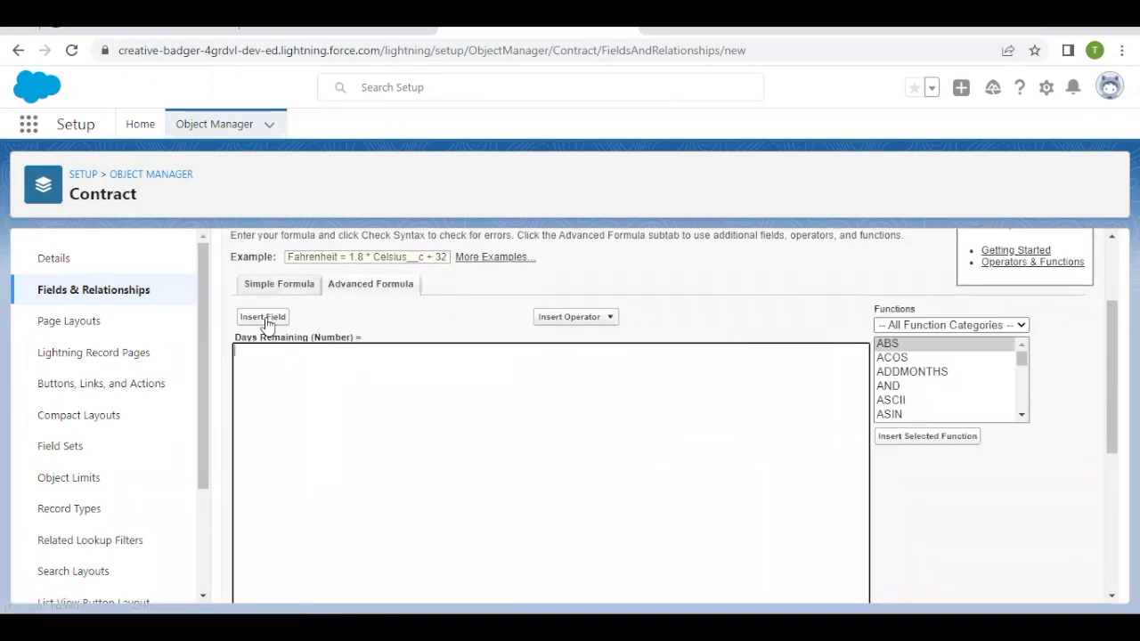
Insert the Contract End Date field (EndDate) into the formula.
left_click(265, 319)
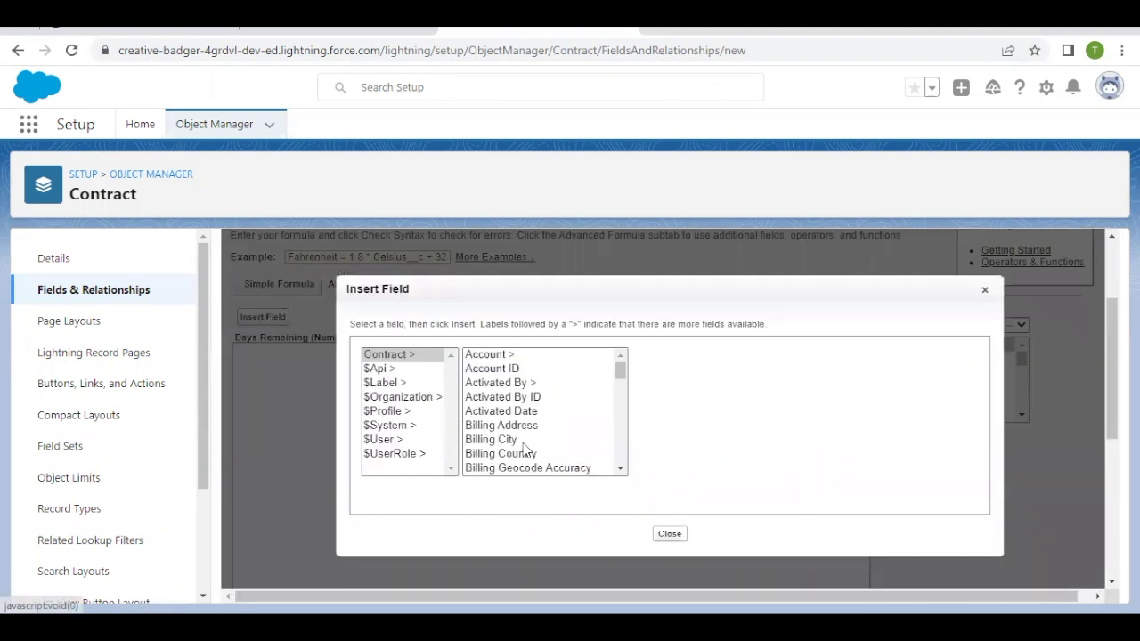
scroll(527, 451, "down", 2)
scroll(527, 451, "down", 1)
scroll(527, 450, "down", 1)
scroll(525, 448, "down", 2)
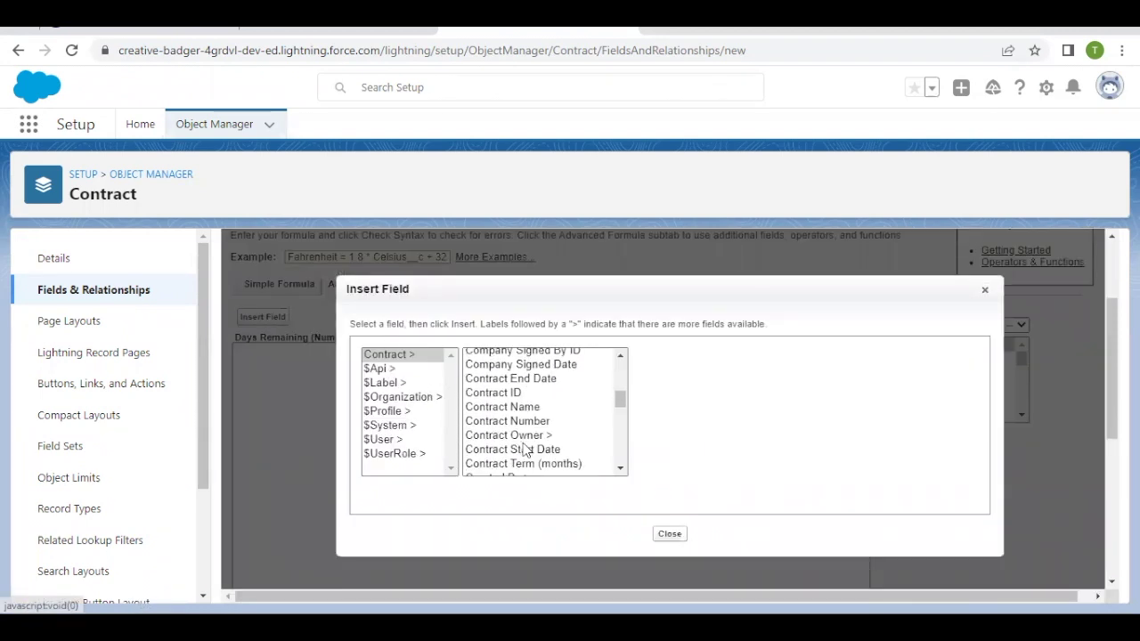
scroll(523, 449, "down", 1)
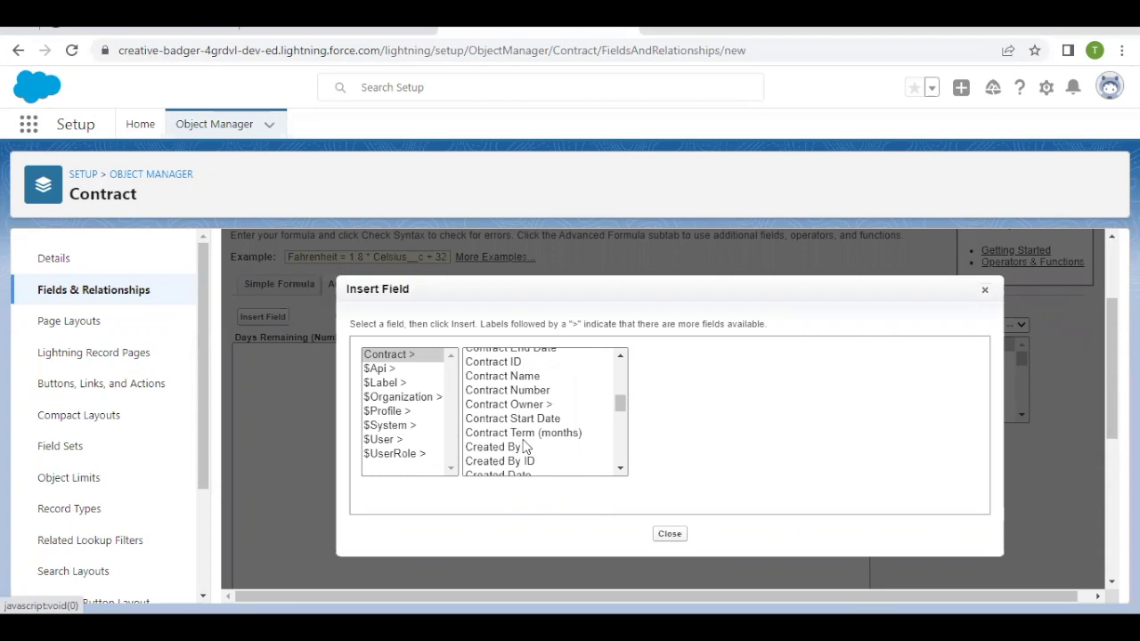
scroll(525, 447, "down", 1)
scroll(525, 446, "down", 2)
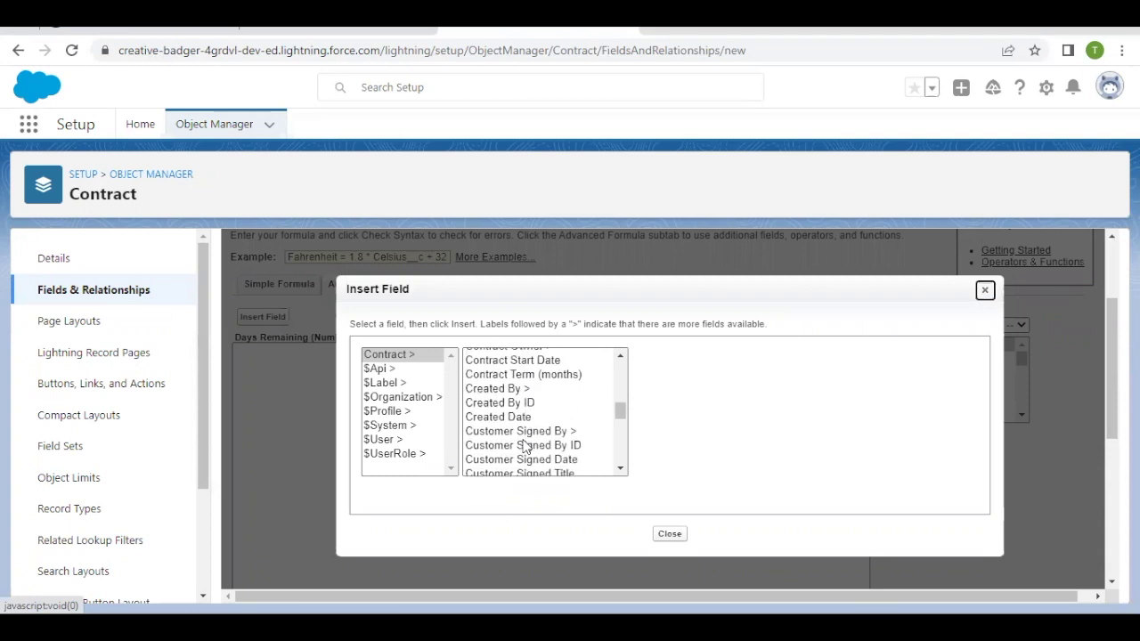
scroll(525, 448, "down", 1)
scroll(525, 448, "down", 2)
scroll(525, 448, "down", 2)
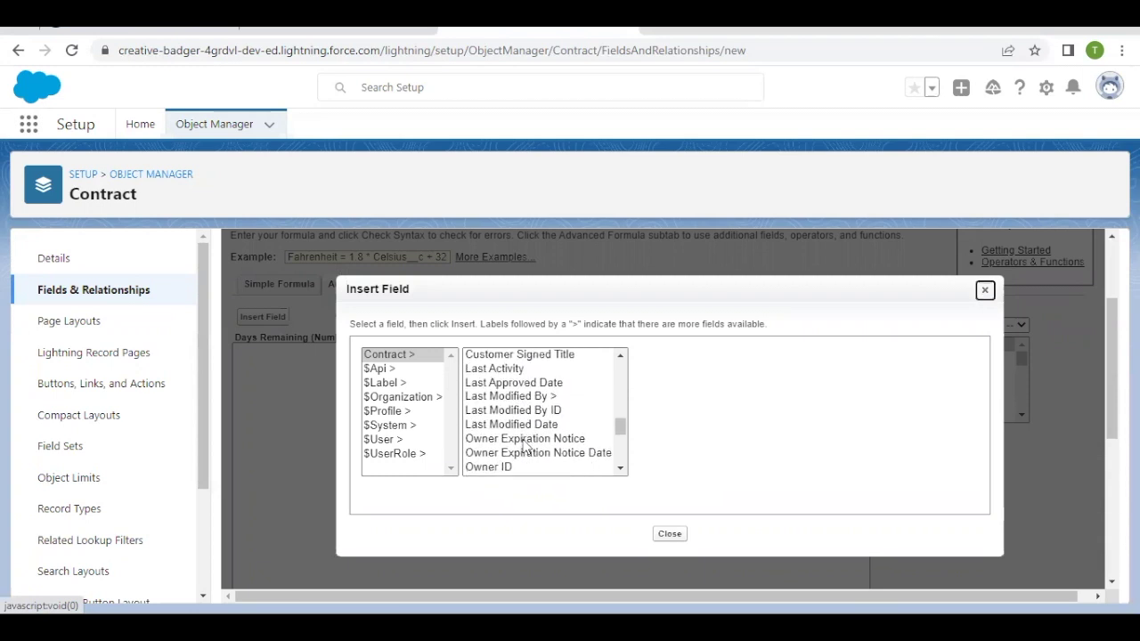
scroll(526, 448, "down", 1)
scroll(525, 448, "up", 4)
right_click(525, 448)
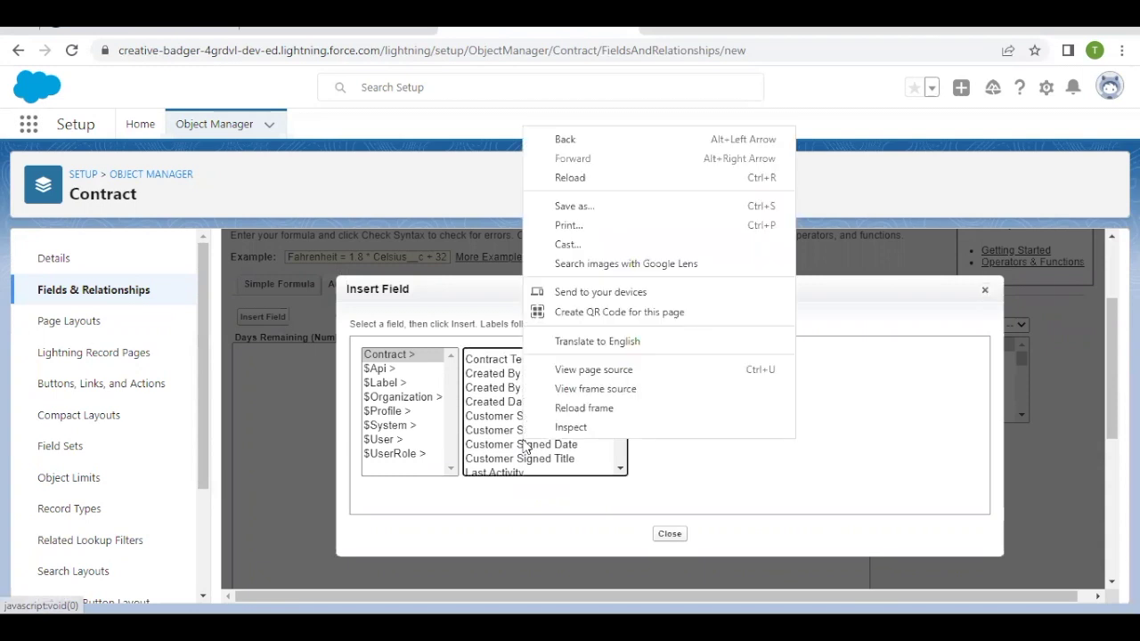
left_click(501, 445)
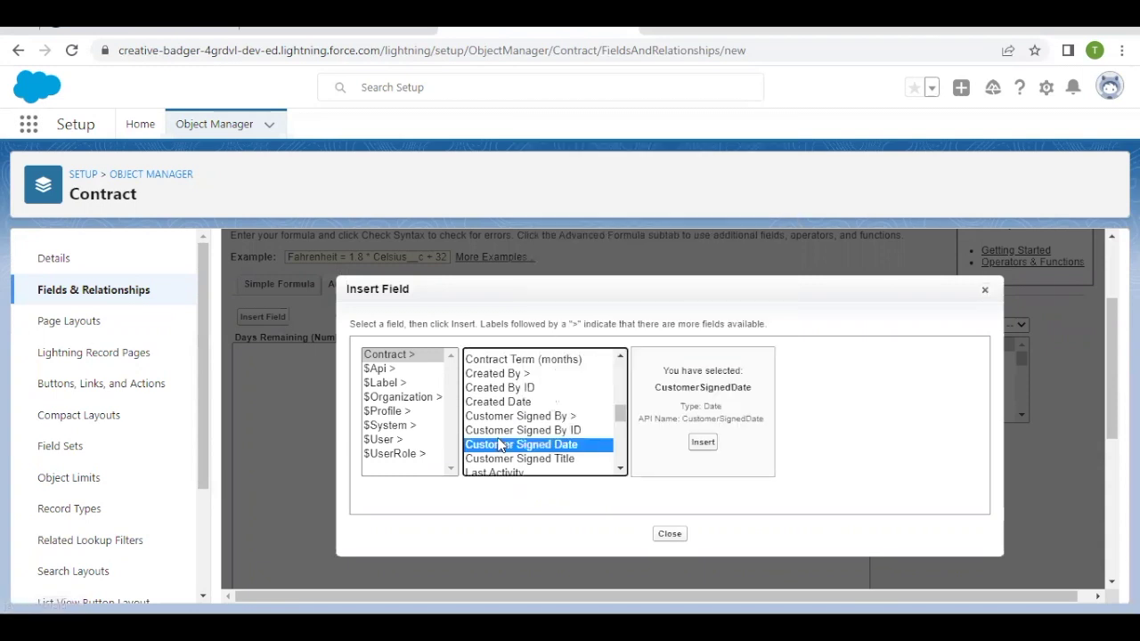
scroll(499, 445, "down", 2)
scroll(500, 445, "up", 1)
scroll(501, 446, "up", 3)
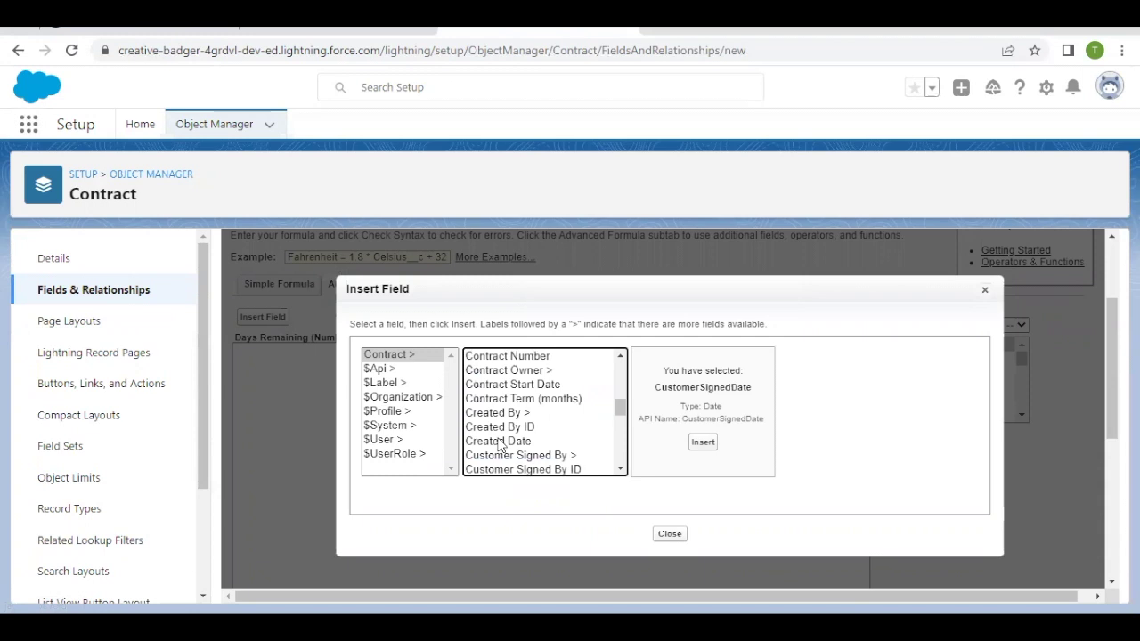
scroll(499, 445, "up", 1)
scroll(500, 446, "up", 2)
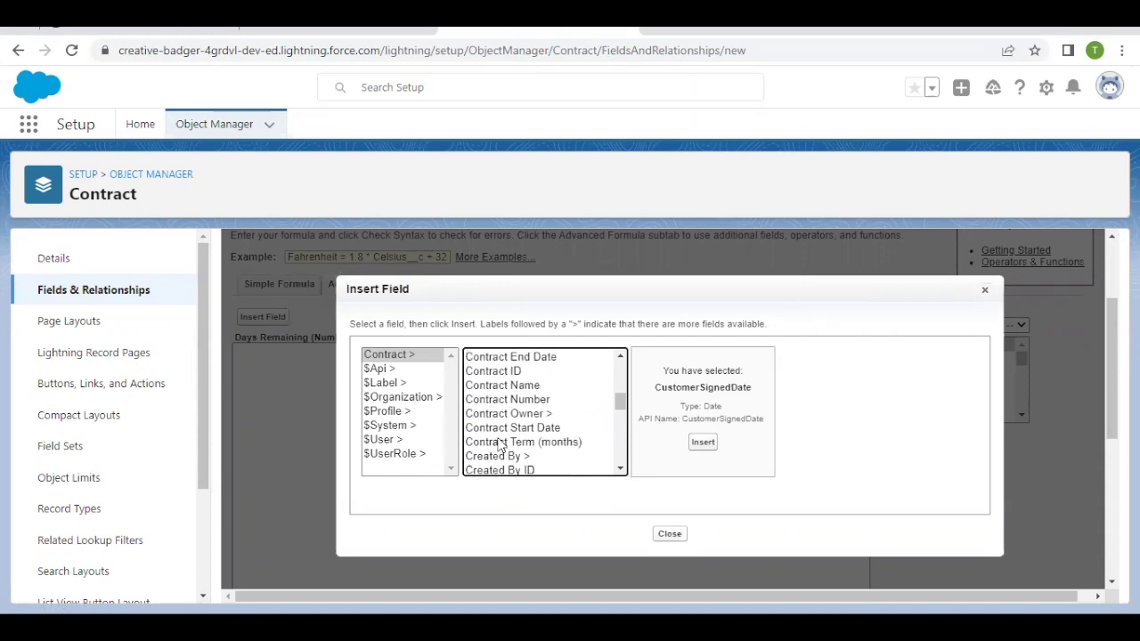
scroll(500, 446, "up", 1)
left_click(537, 383)
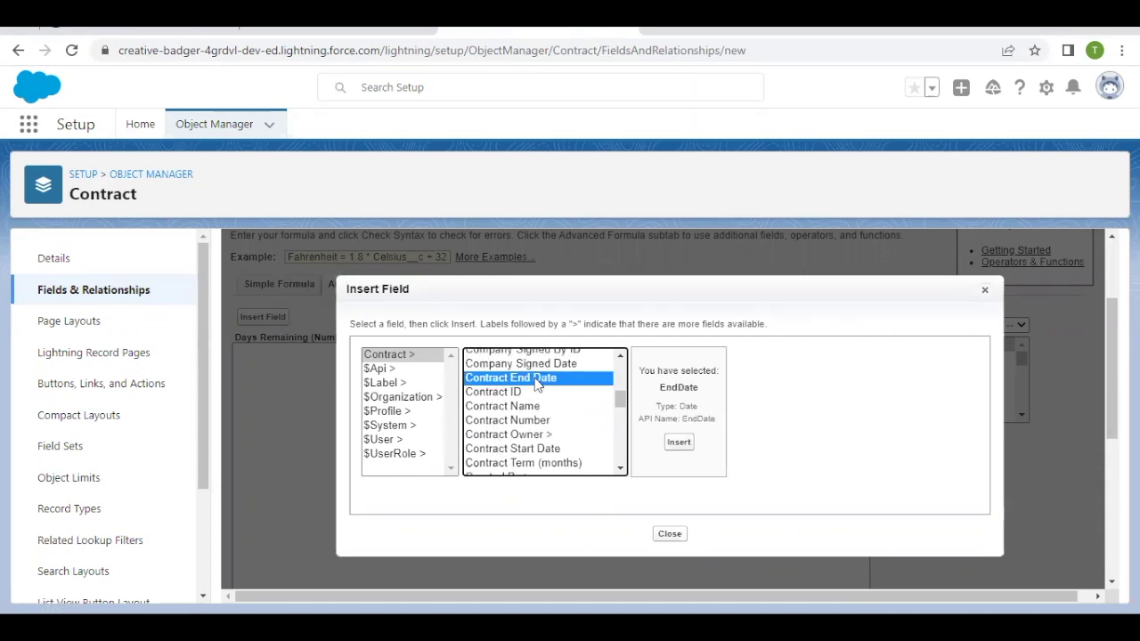
left_click(692, 444)
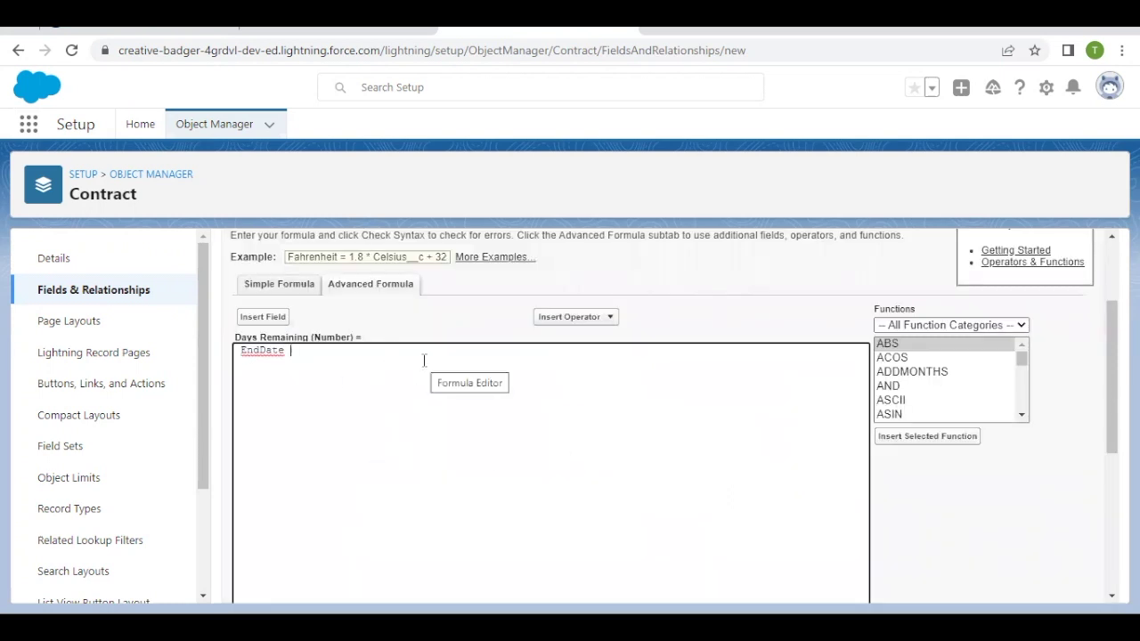
Complete the formula as EndDate - TODAY() and check its syntax.
type("-")
left_click(903, 397)
key("t")
key("t")
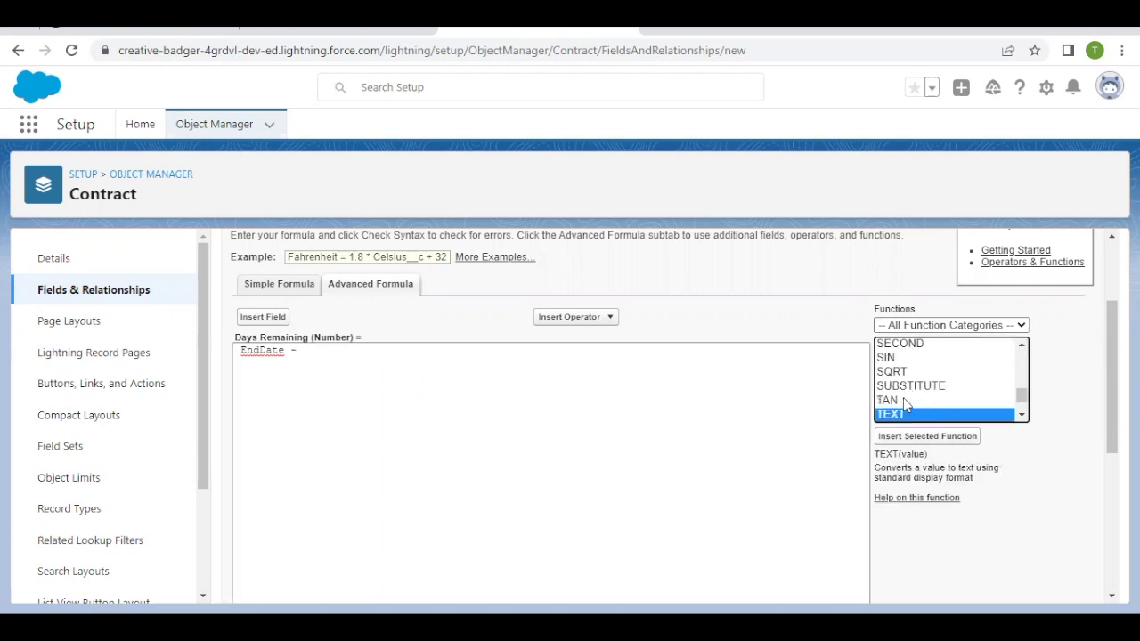
key("t")
key("t")
key("t")
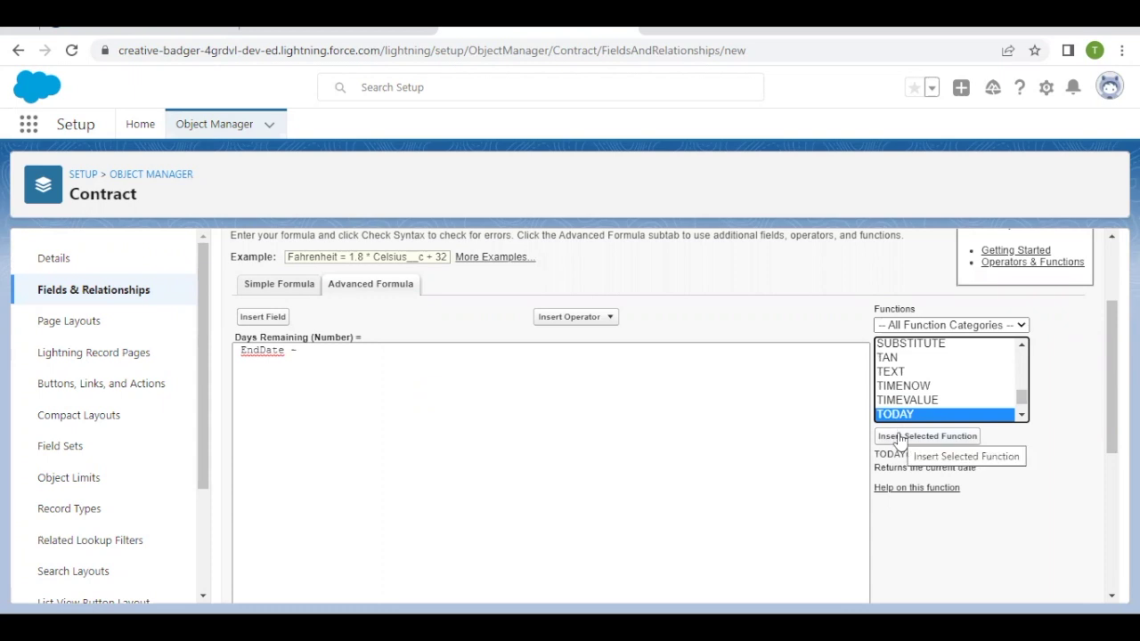
left_click(898, 436)
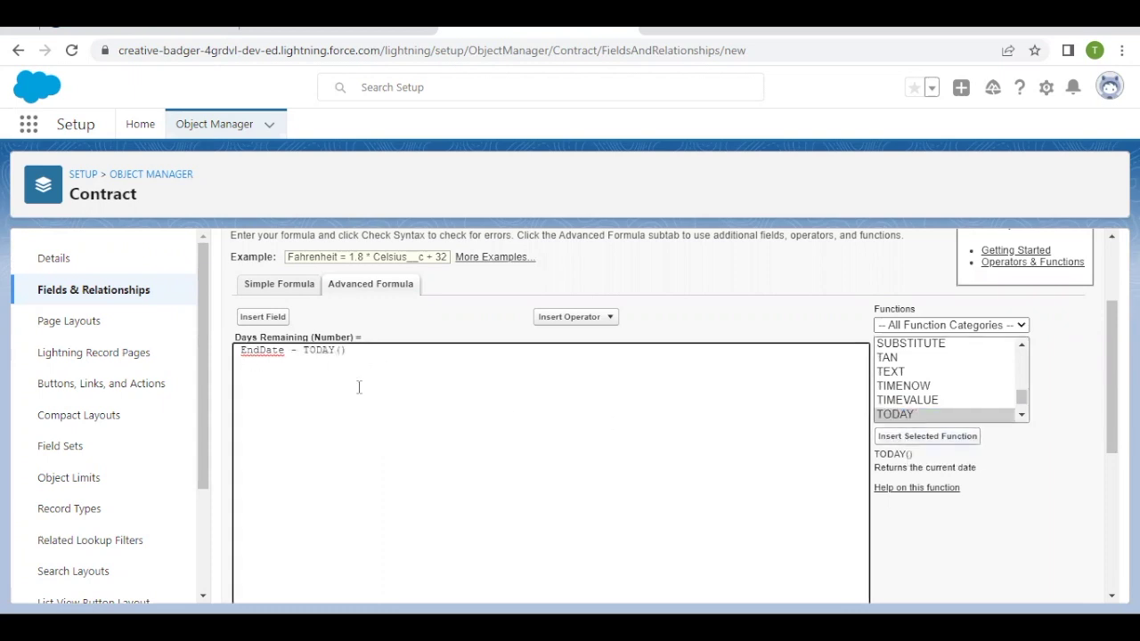
scroll(359, 388, "down", 2)
left_click(258, 496)
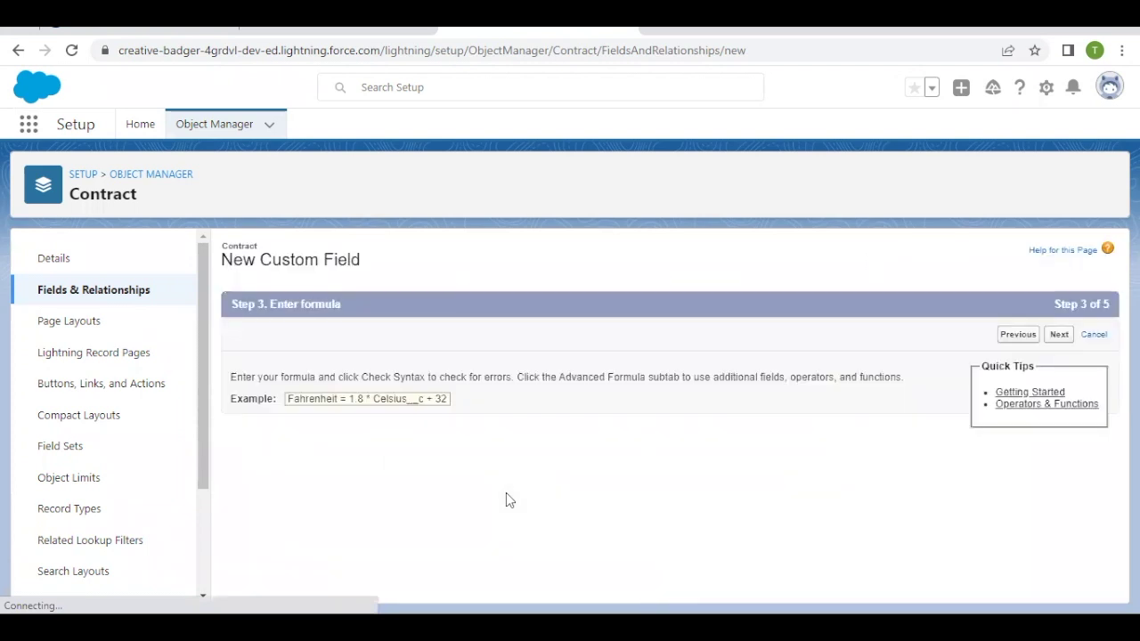
Keep default field-level security and the Contract Layout, and save the Days Remaining field.
scroll(506, 499, "down", 2)
scroll(505, 500, "down", 2)
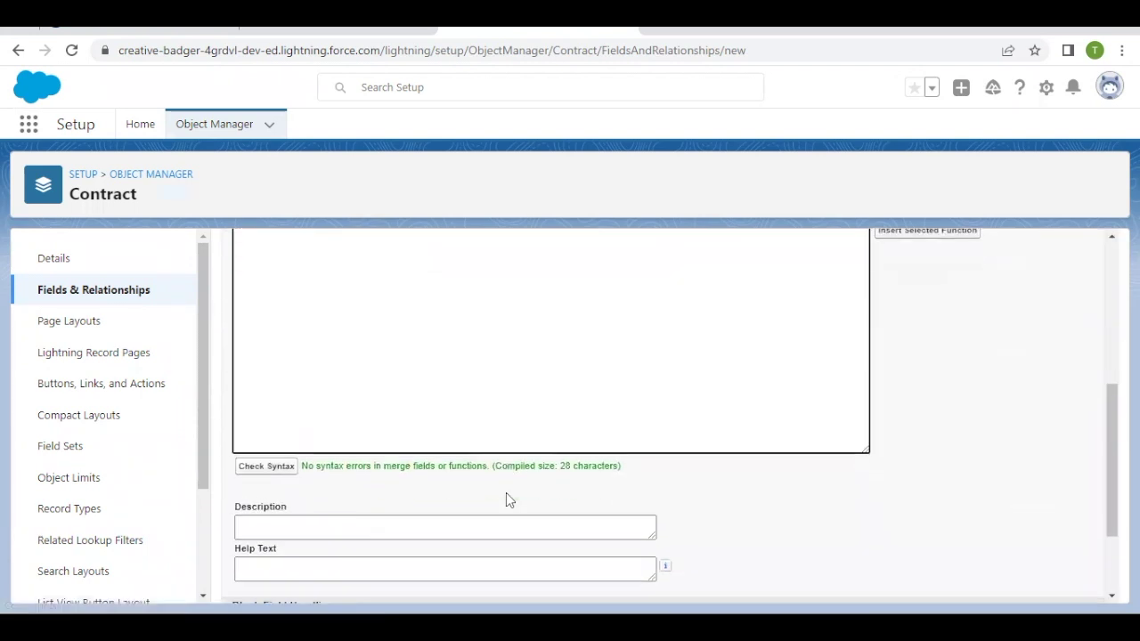
scroll(697, 525, "down", 2)
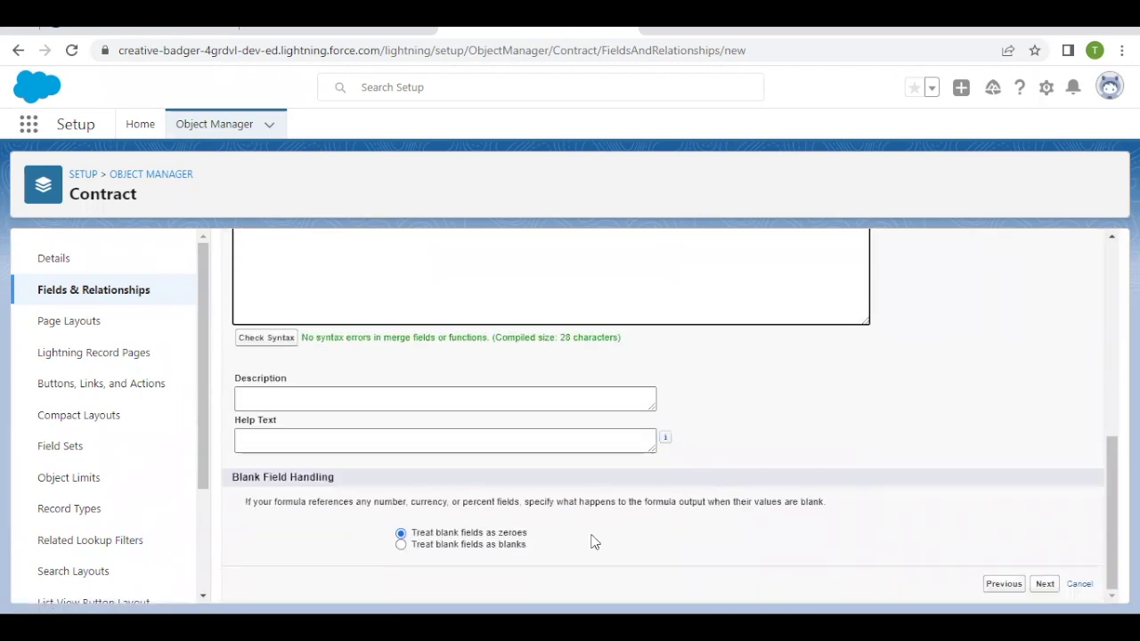
left_click(1044, 584)
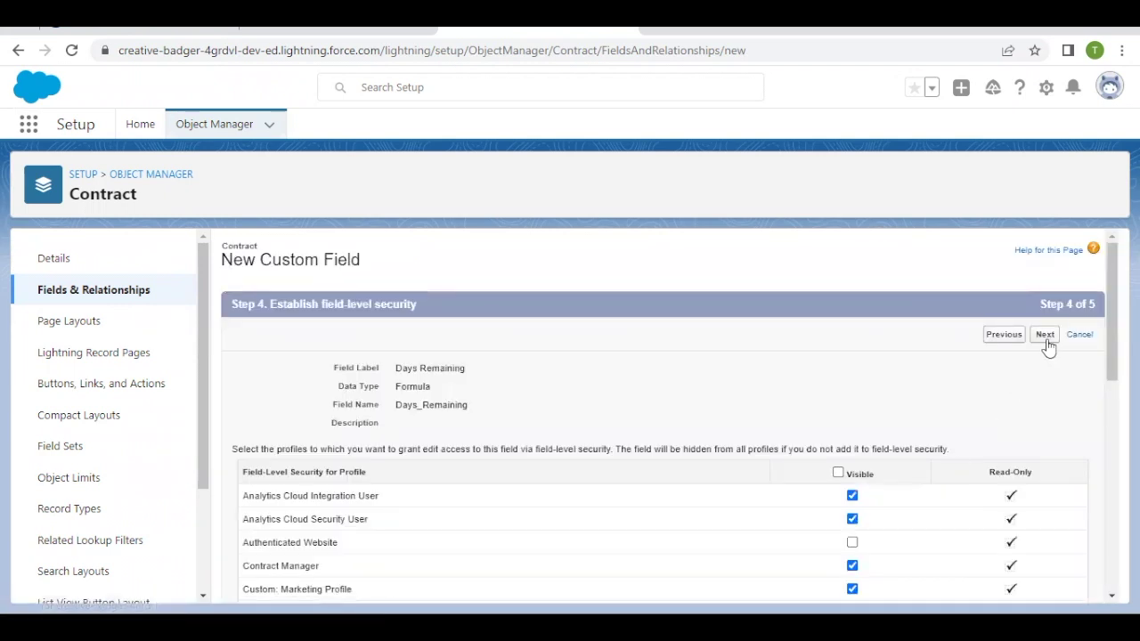
left_click(1045, 337)
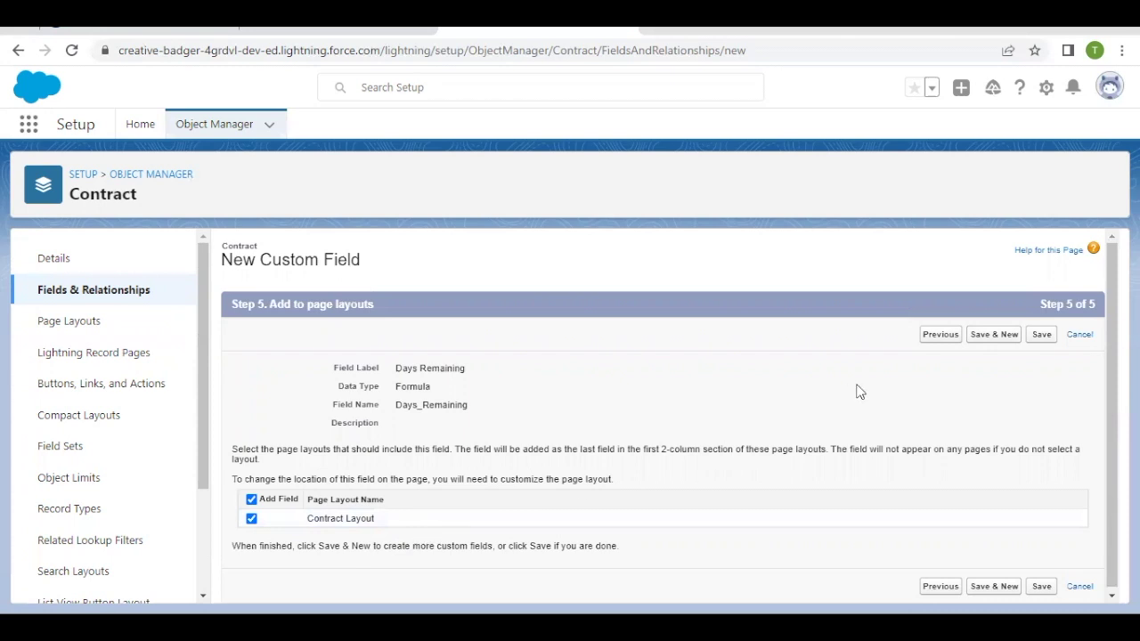
left_click(1038, 337)
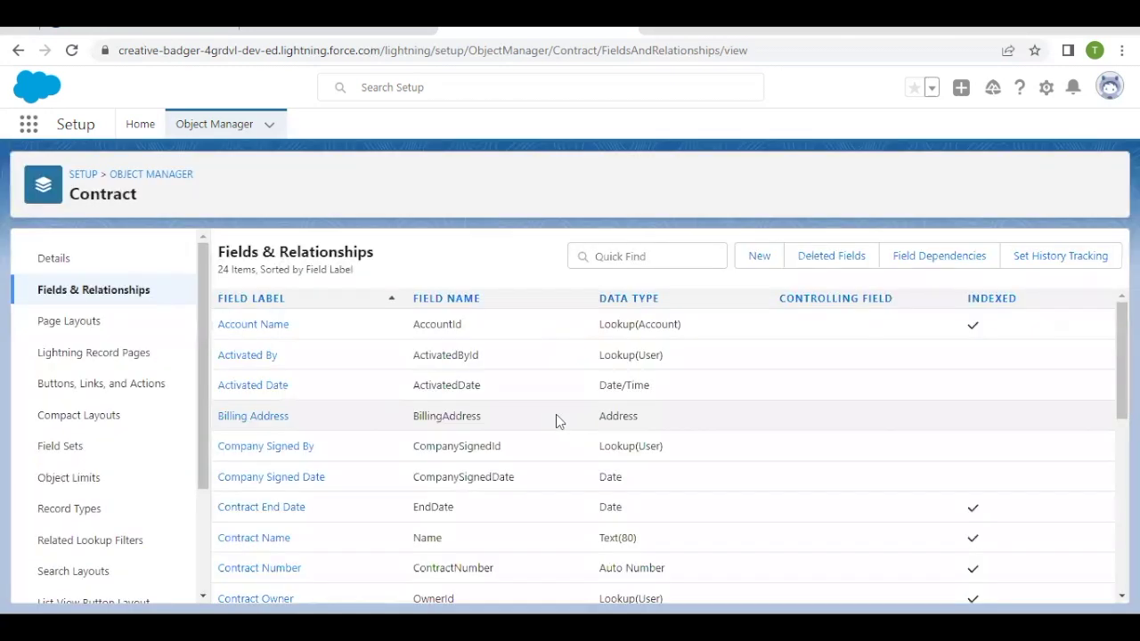
Find Contracts in the App Launcher and start a new contract record.
left_click(265, 34)
left_click(27, 127)
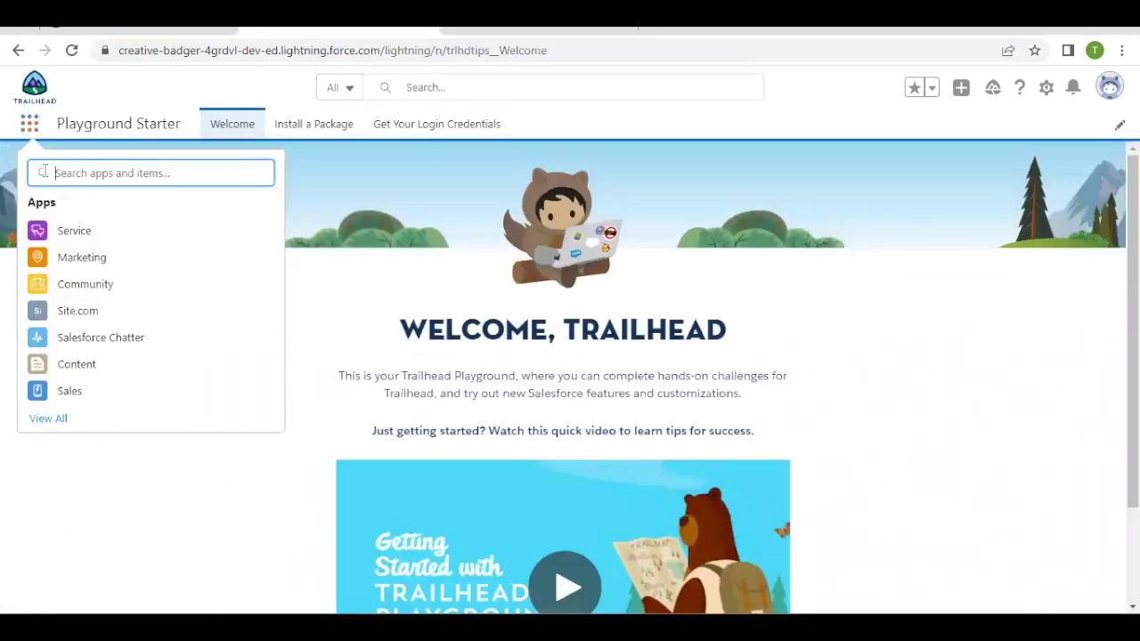
type("Cont")
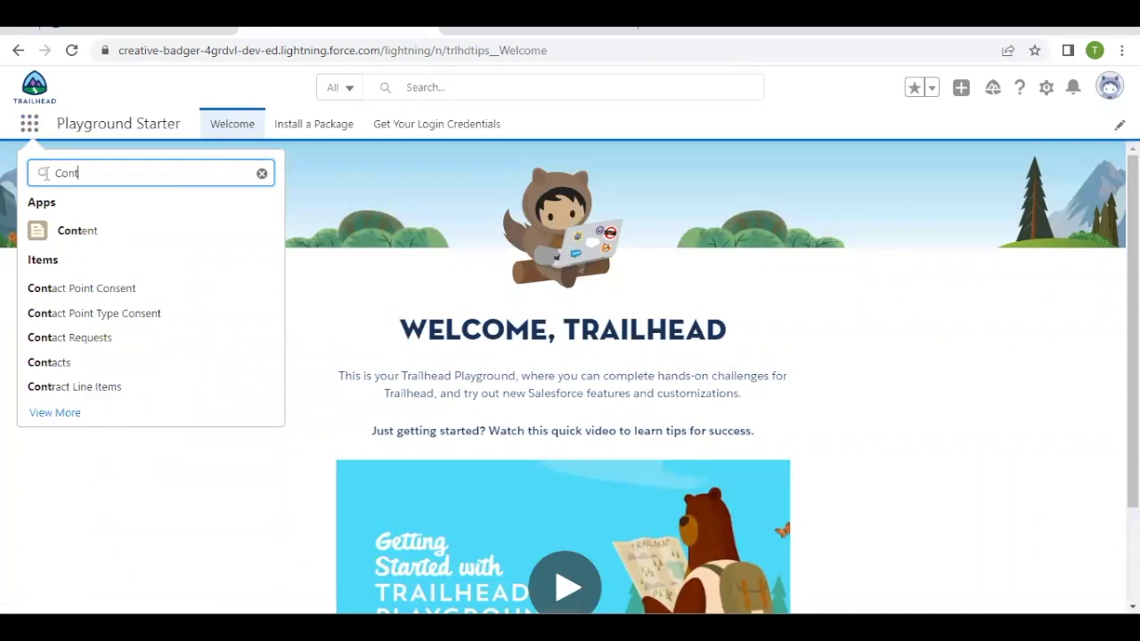
type("r")
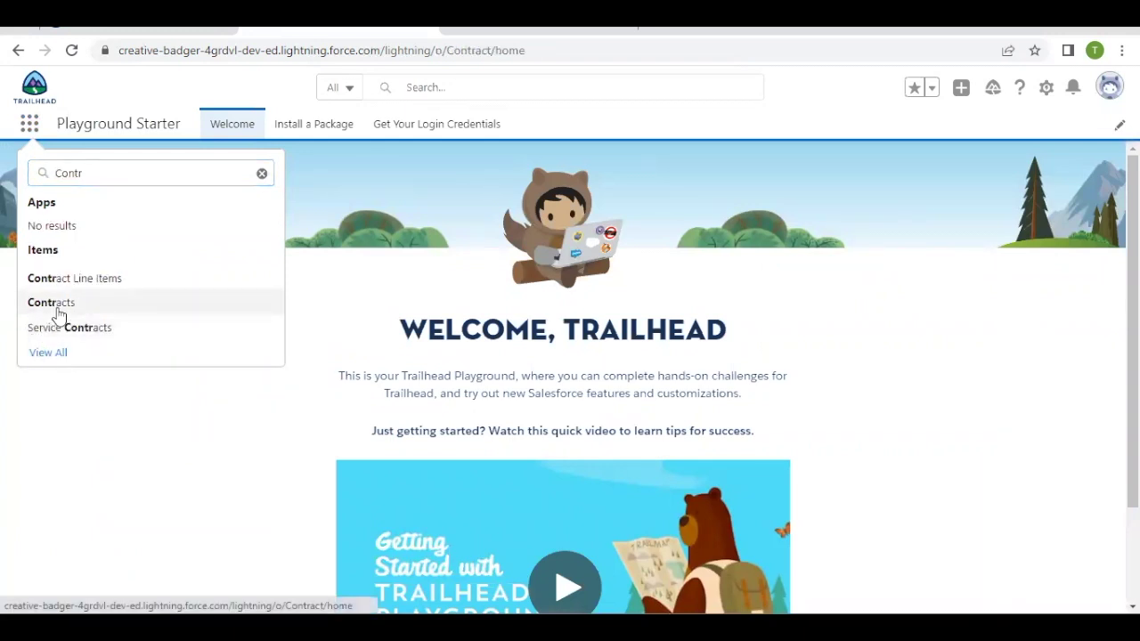
left_click(55, 305)
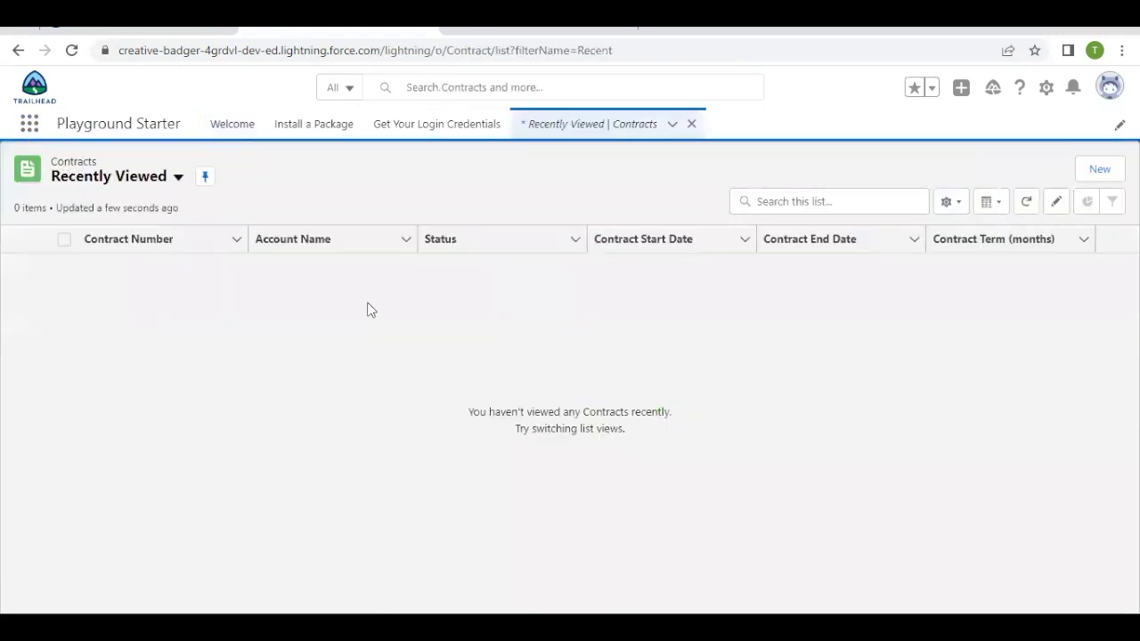
left_click(1099, 169)
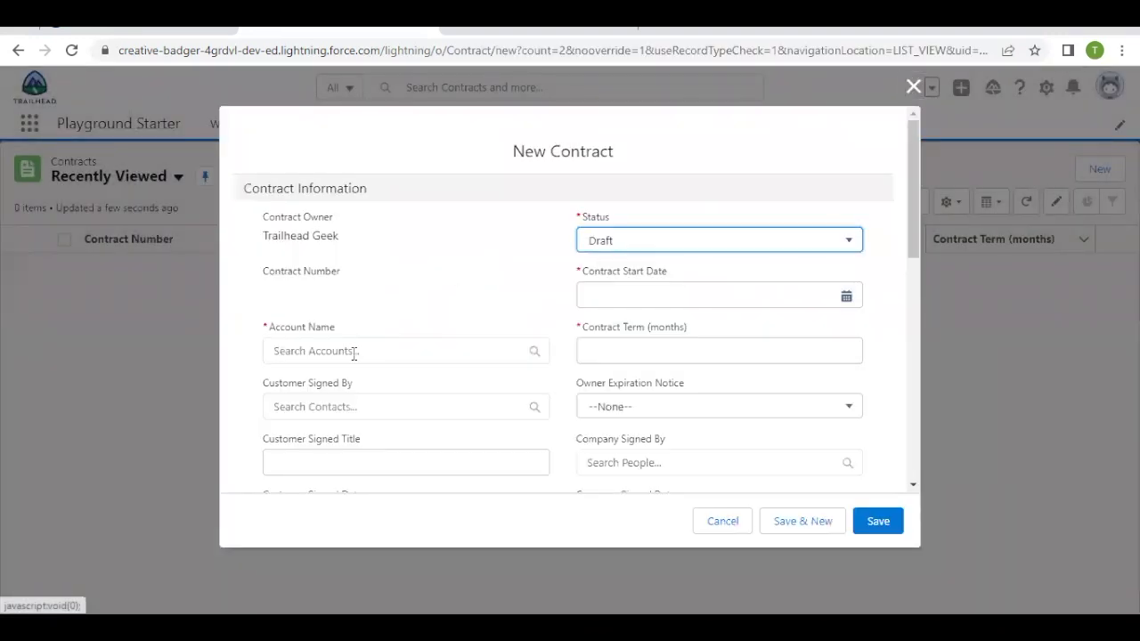
Save the contract with account Apex Challenge, start date 7/12/2022, 2-month term.
left_click(355, 350)
left_click(298, 383)
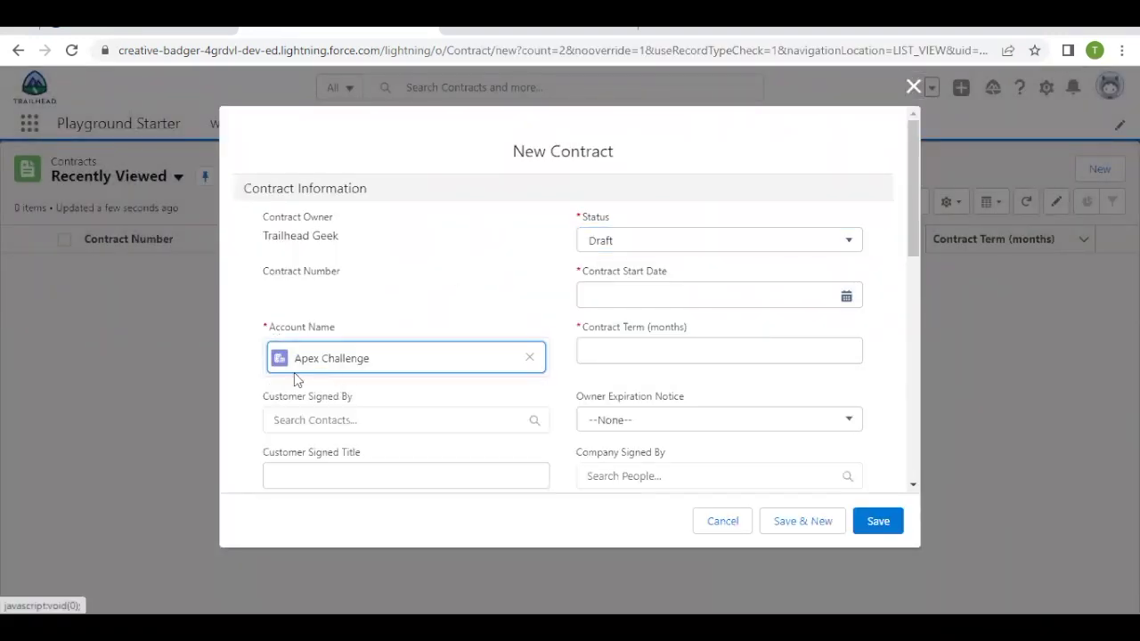
left_click(609, 297)
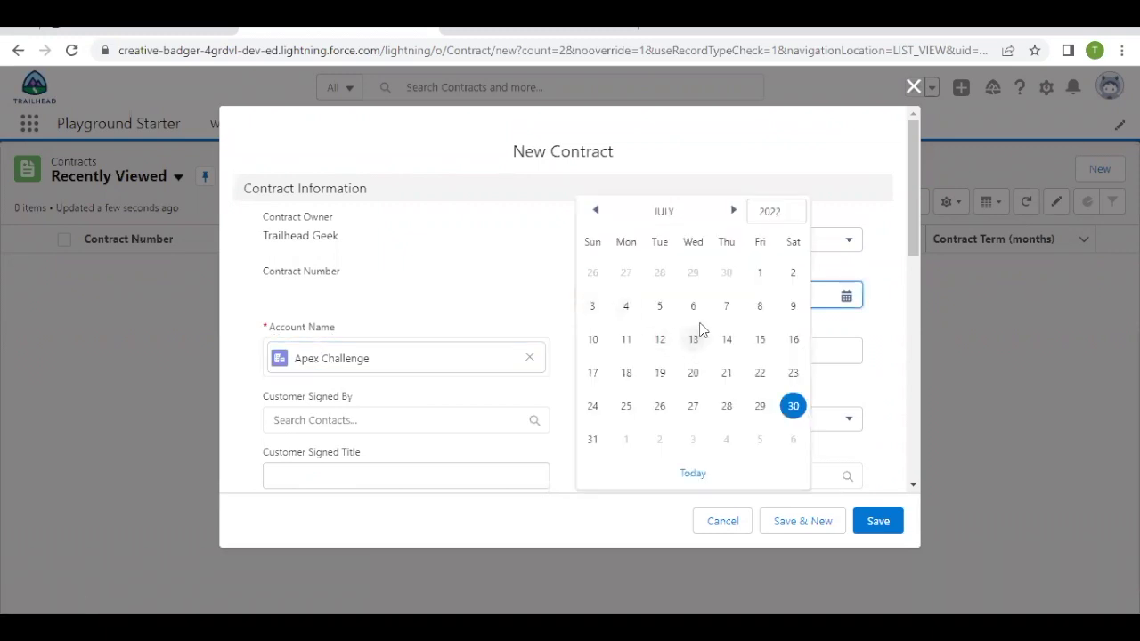
left_click(660, 342)
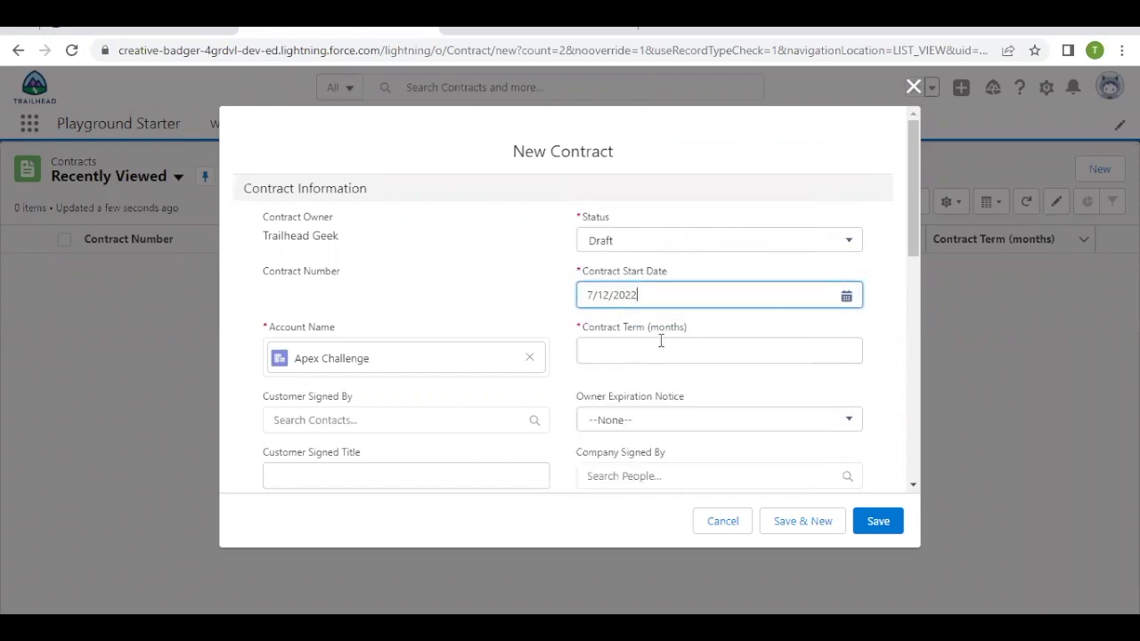
left_click(644, 351)
type("2")
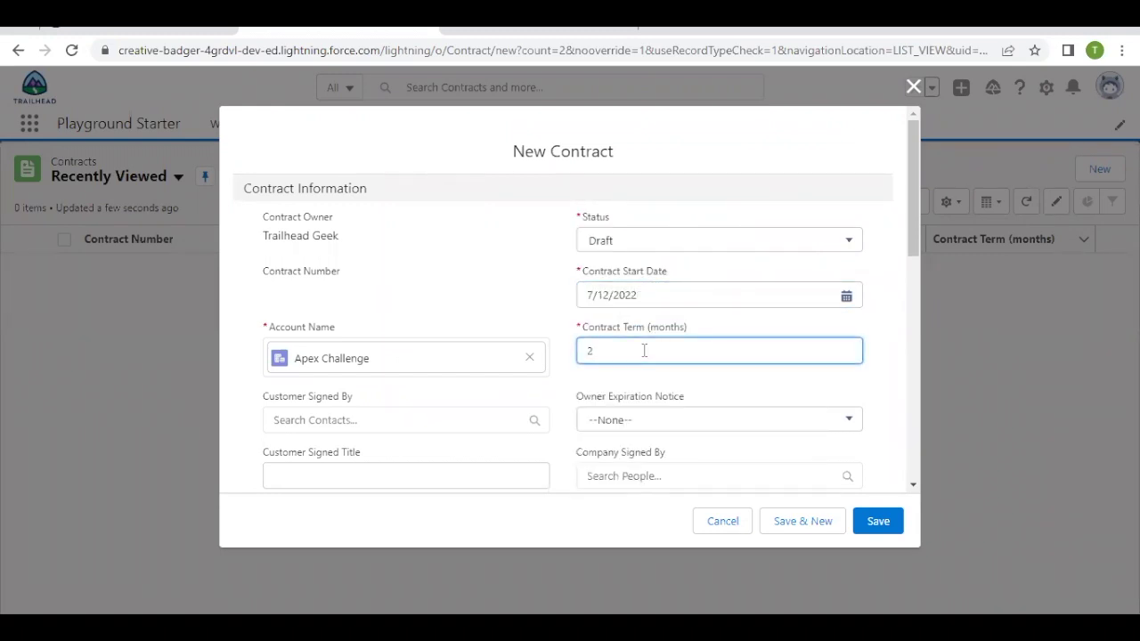
scroll(644, 356, "down", 1)
scroll(645, 357, "down", 1)
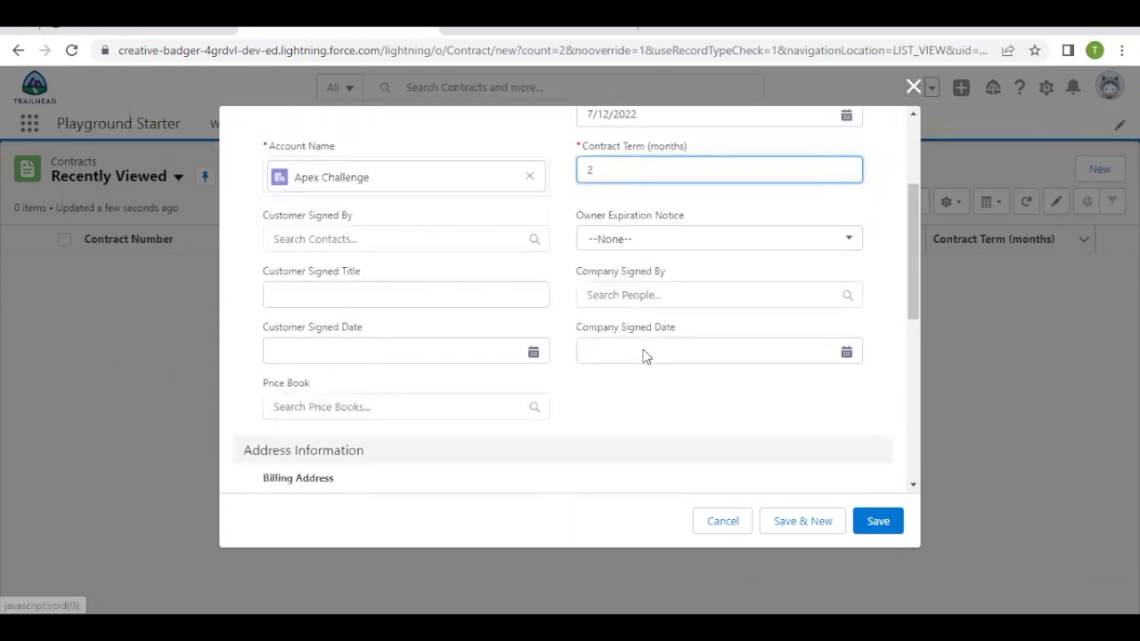
scroll(646, 356, "up", 2)
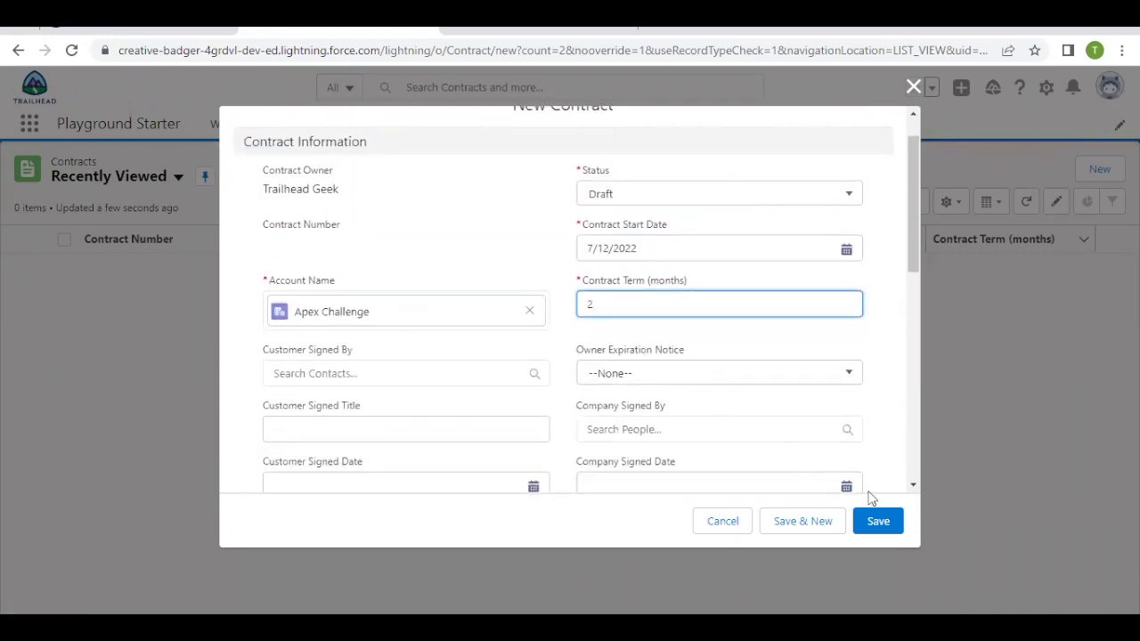
left_click(876, 523)
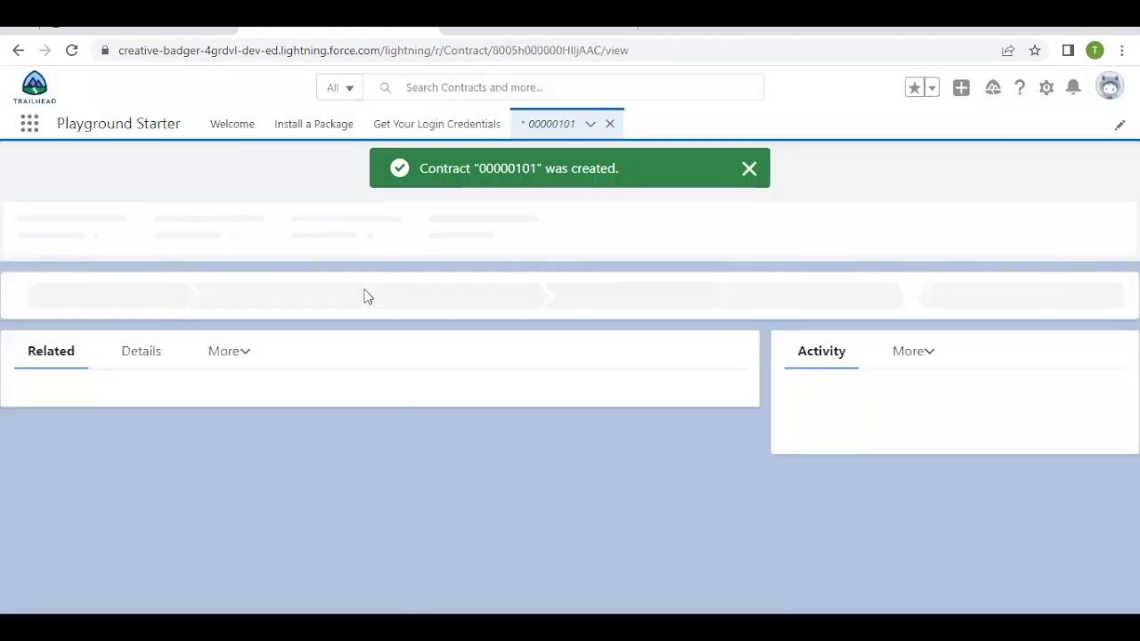
View contract 00000101's Details and confirm Days Remaining reads 43.00 (end date 9/11/2022).
left_click(152, 366)
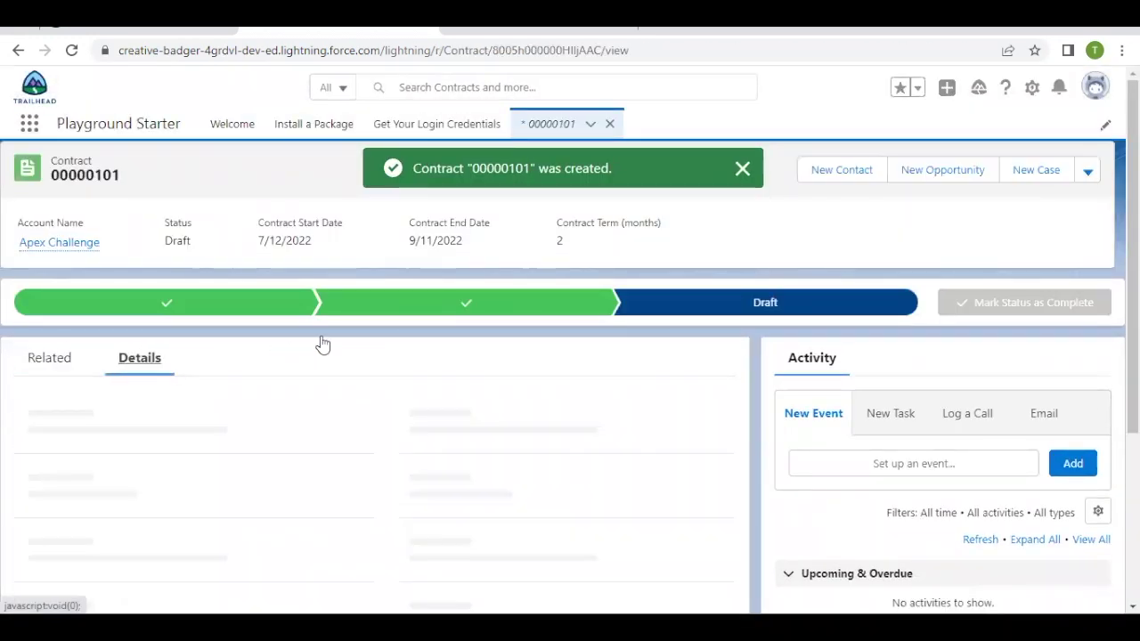
scroll(386, 390, "down", 1)
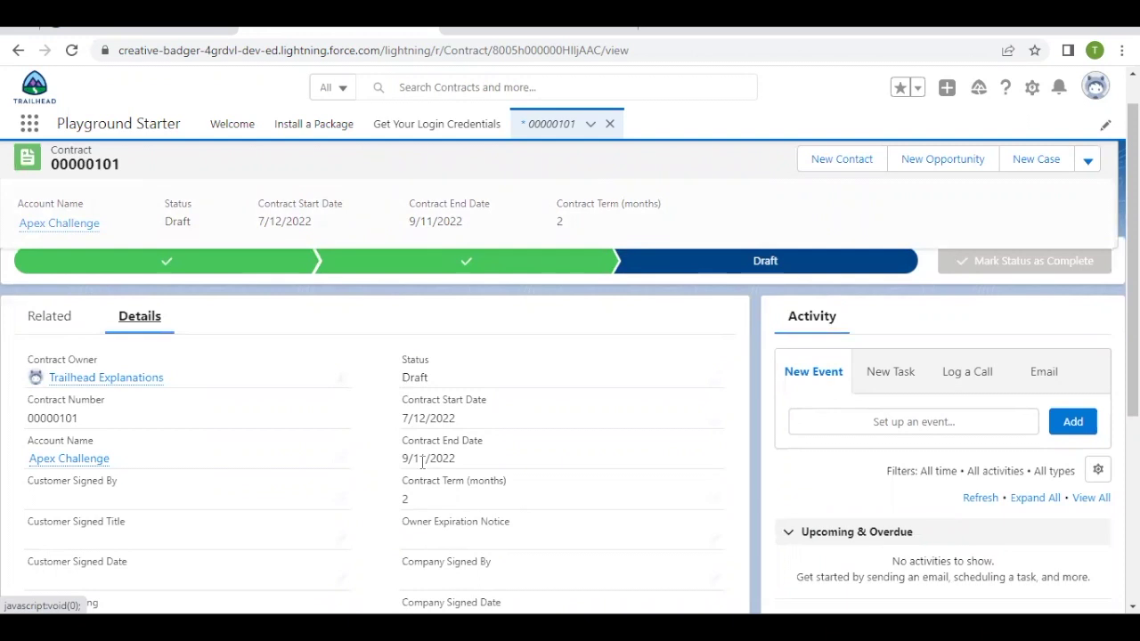
scroll(405, 463, "down", 2)
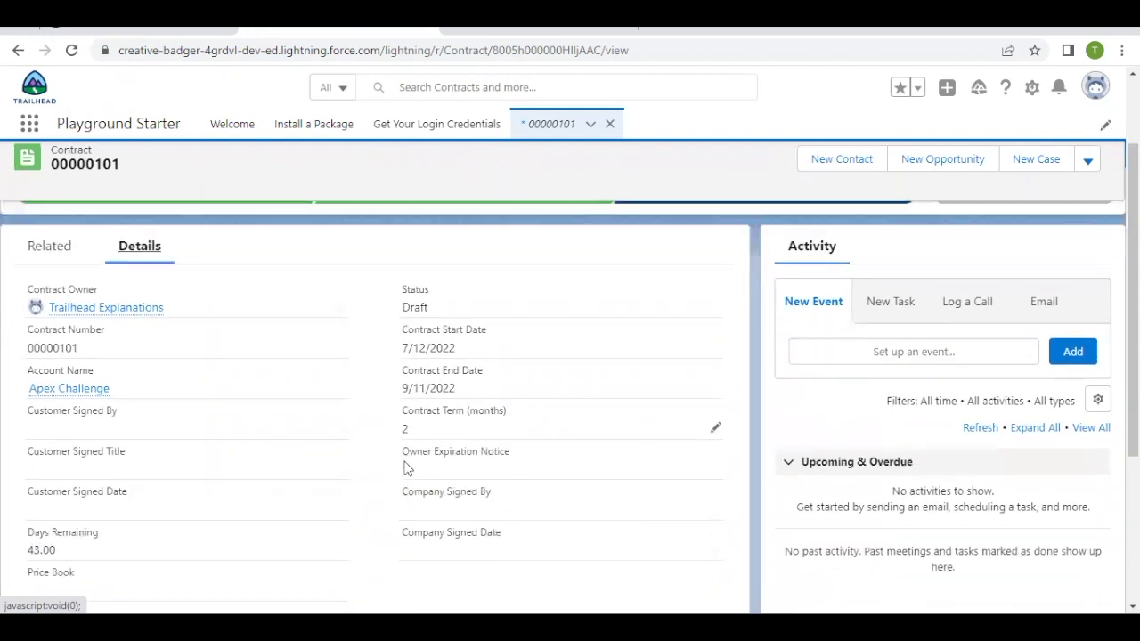
scroll(326, 484, "down", 2)
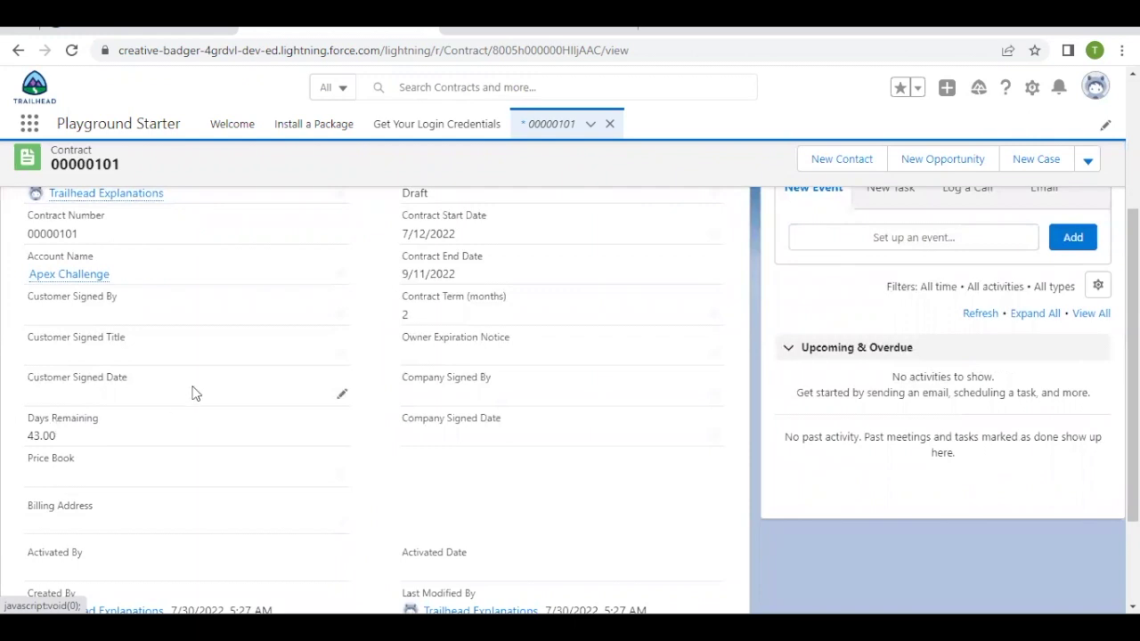
Back on Trailhead, submit the challenge check to earn 500 points.
left_click(176, 30)
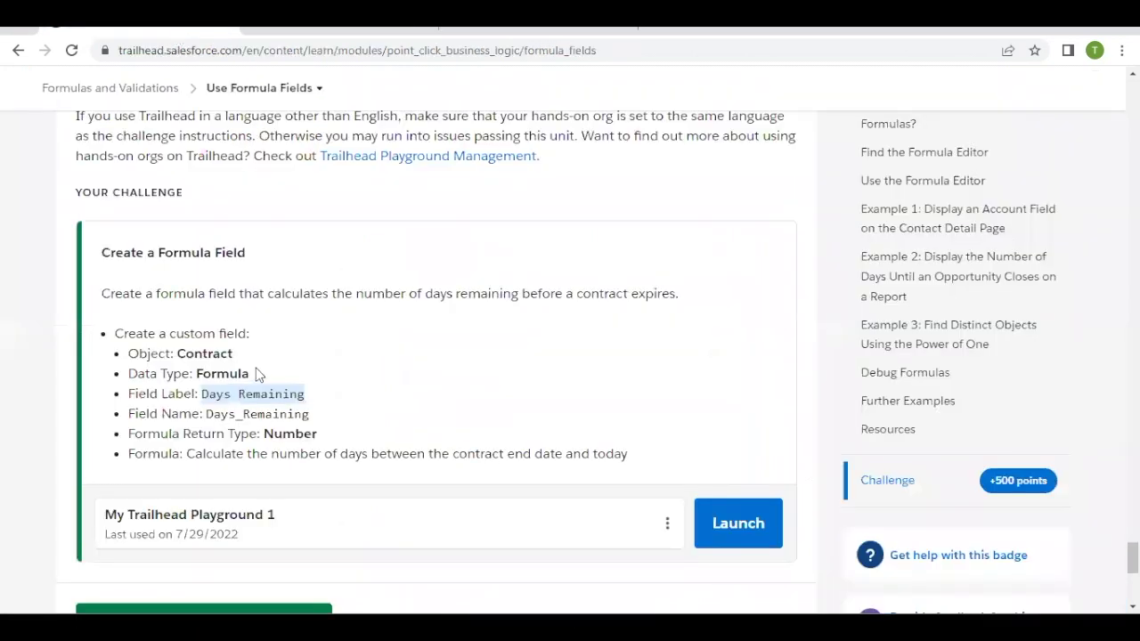
scroll(255, 374, "down", 3)
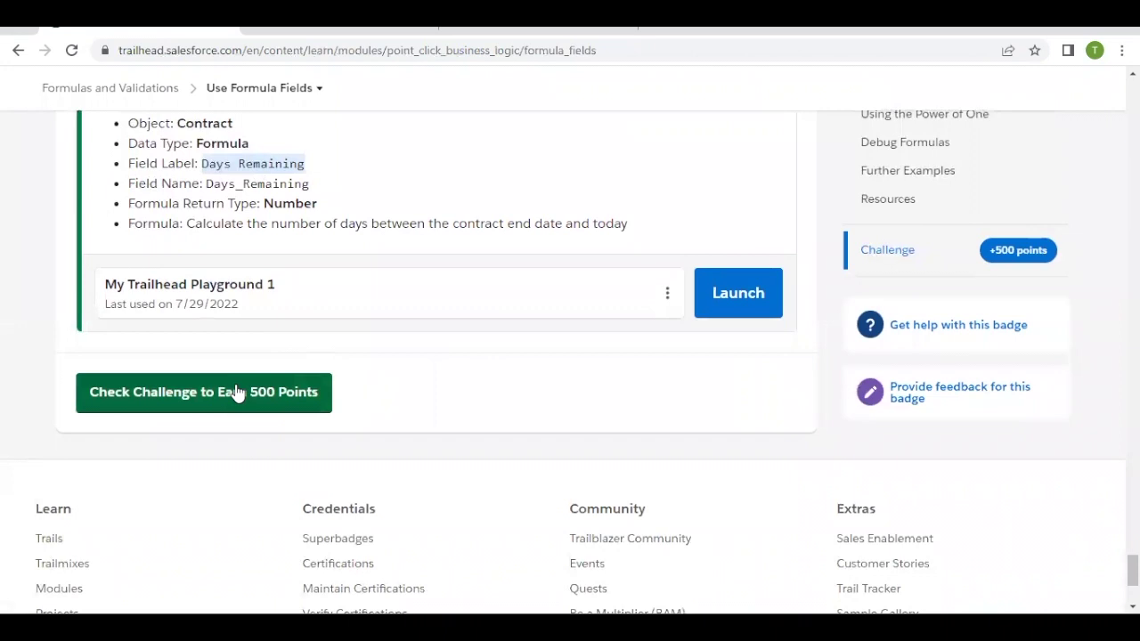
left_click(237, 394)
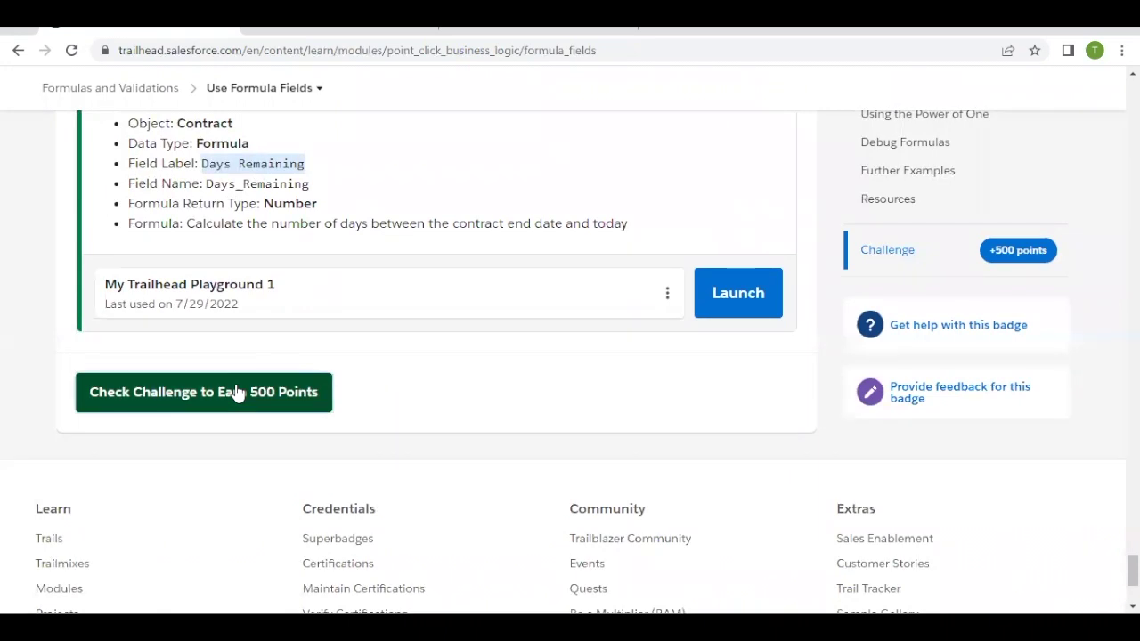
left_click(339, 260)
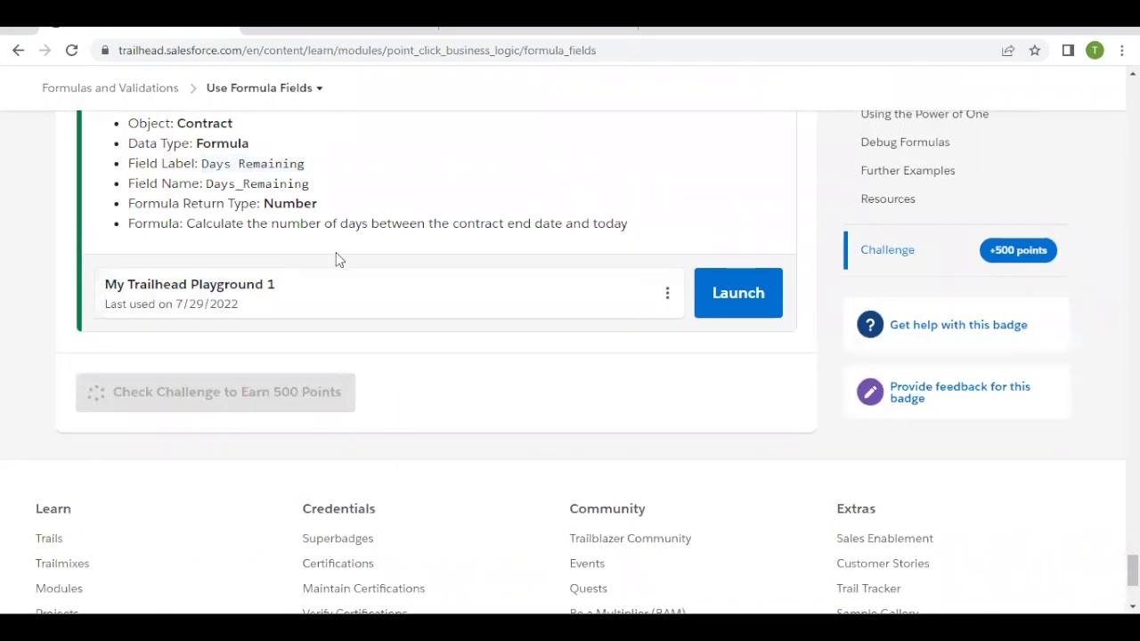